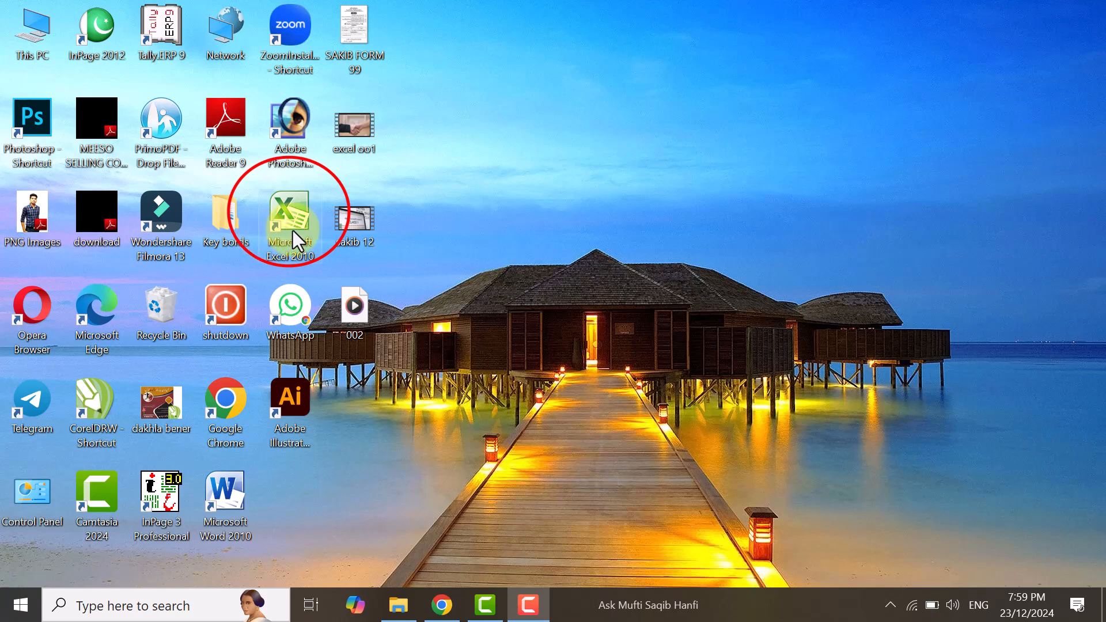
Open Microsoft Excel 2010 with a blank workbook and dismiss the activation wizard.
double_click(292, 231)
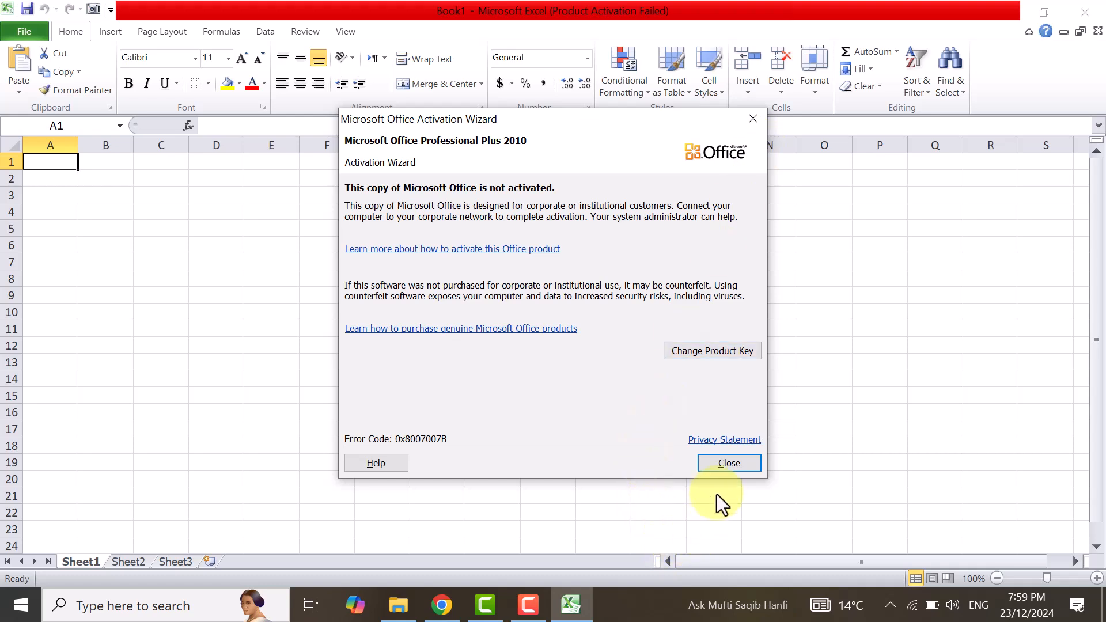
click(731, 464)
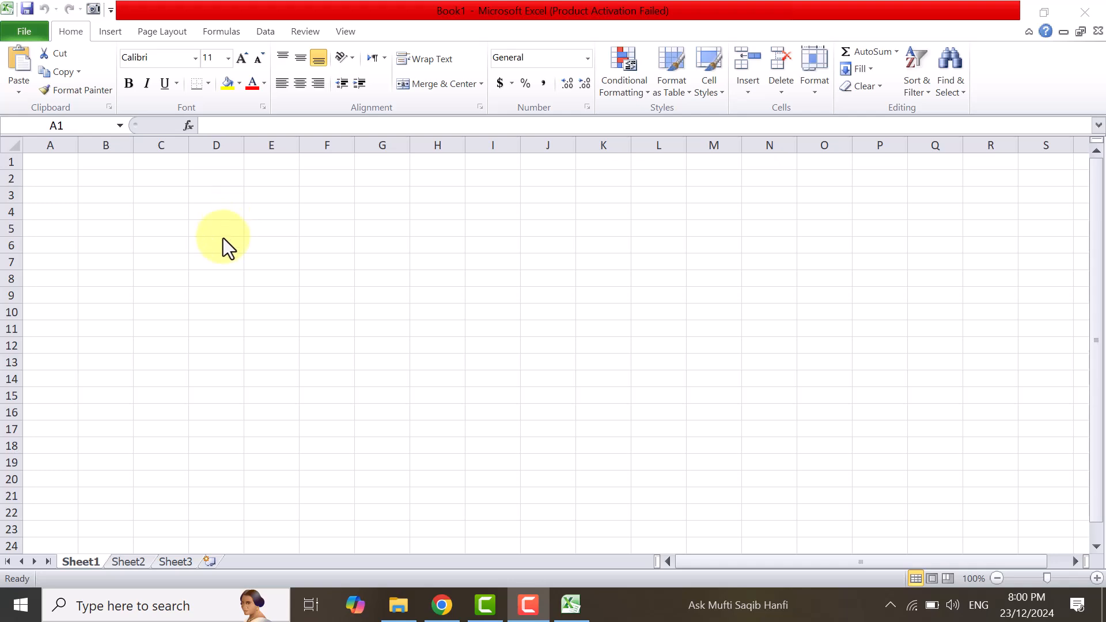
Enter the column headings S.NO in D8 and MONTH in E8.
click(205, 279)
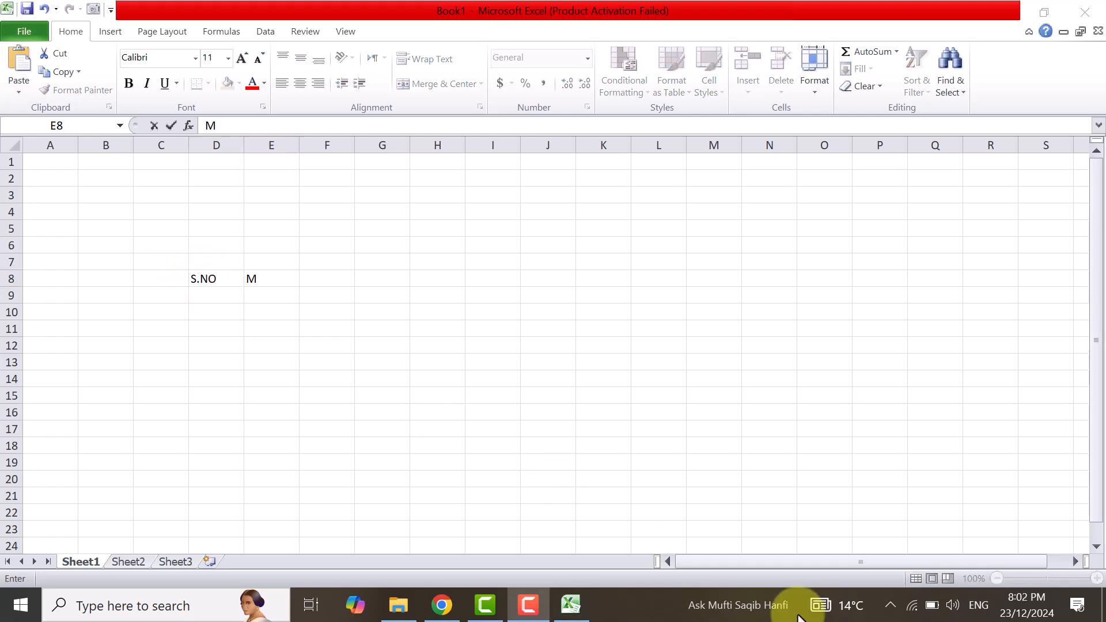
text(ONTH)
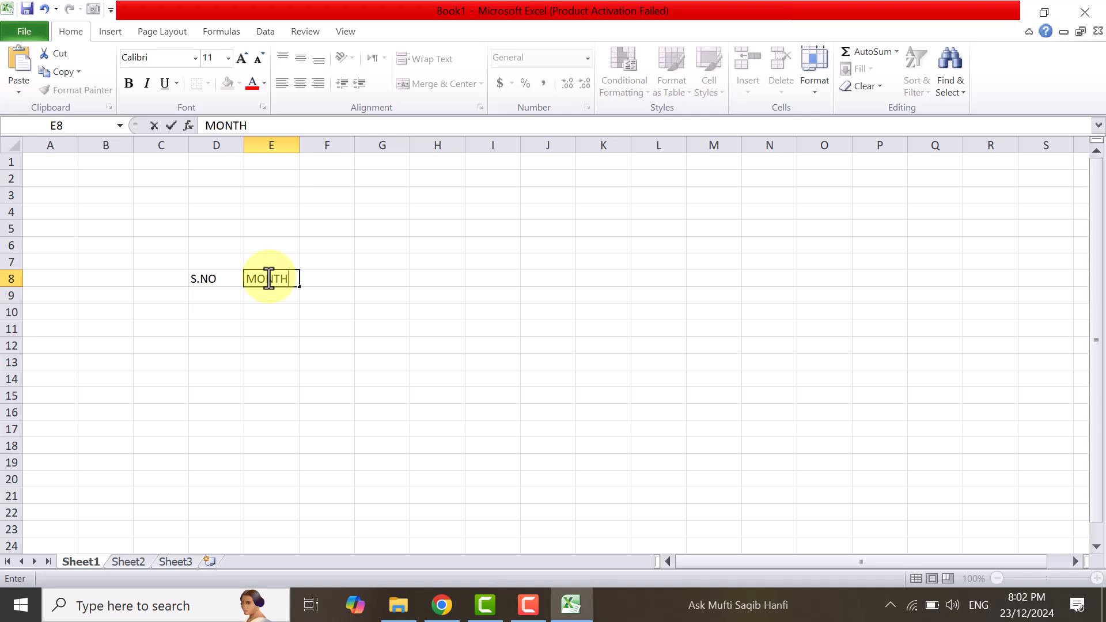
key(Tab)
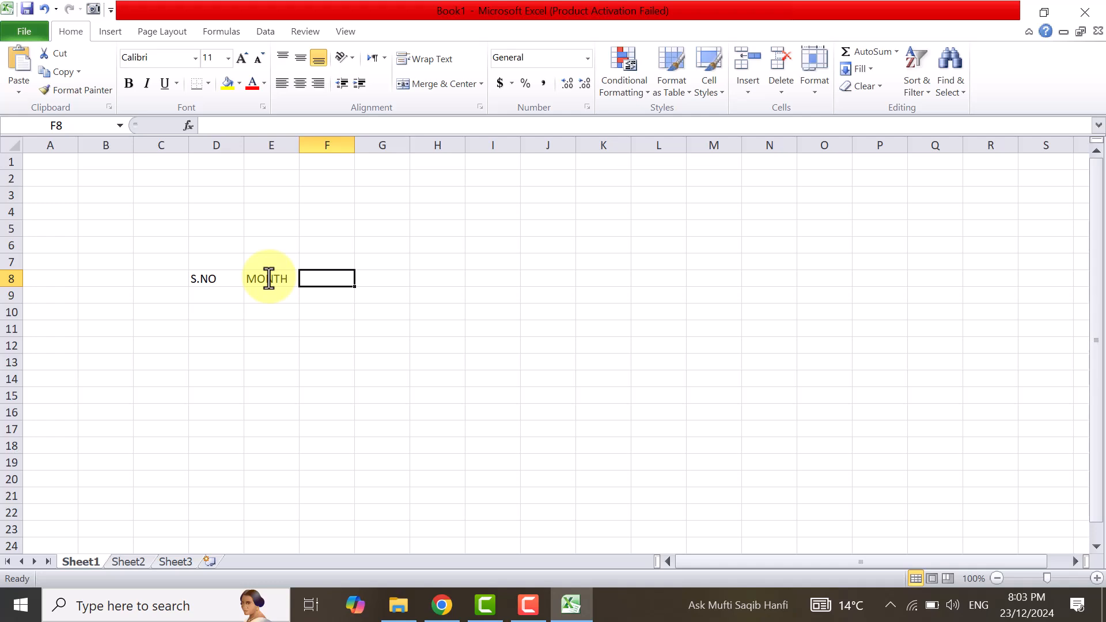
Enter six people's first names as column headings in F8 to K8, followed by TOTAL in L8.
text(SAJID)
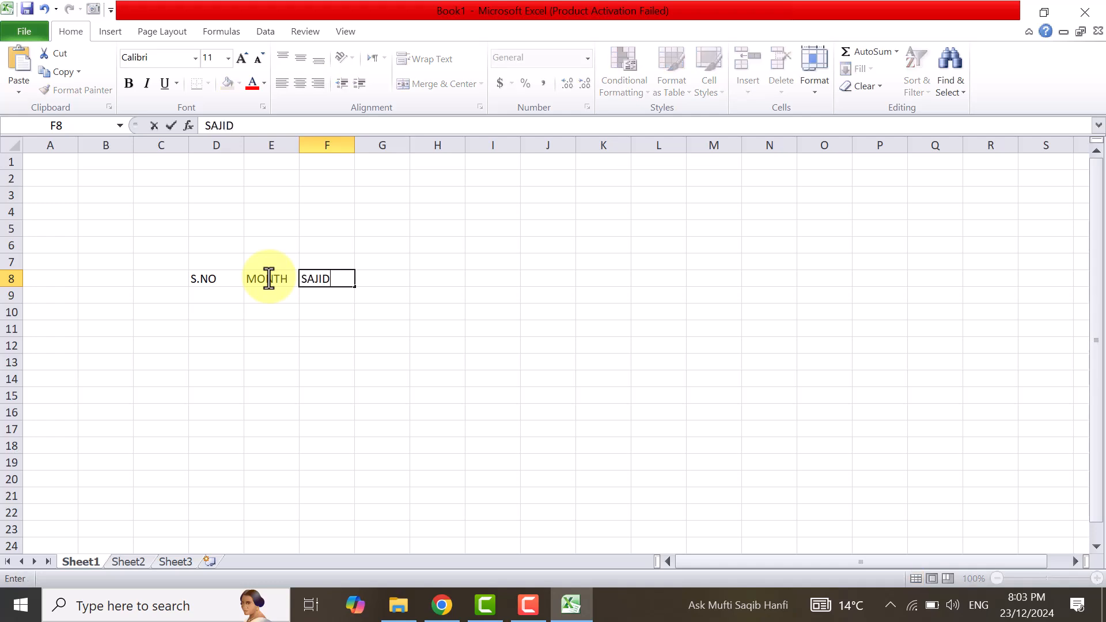
key(Tab)
text(RAFEEQ)
key(Tab)
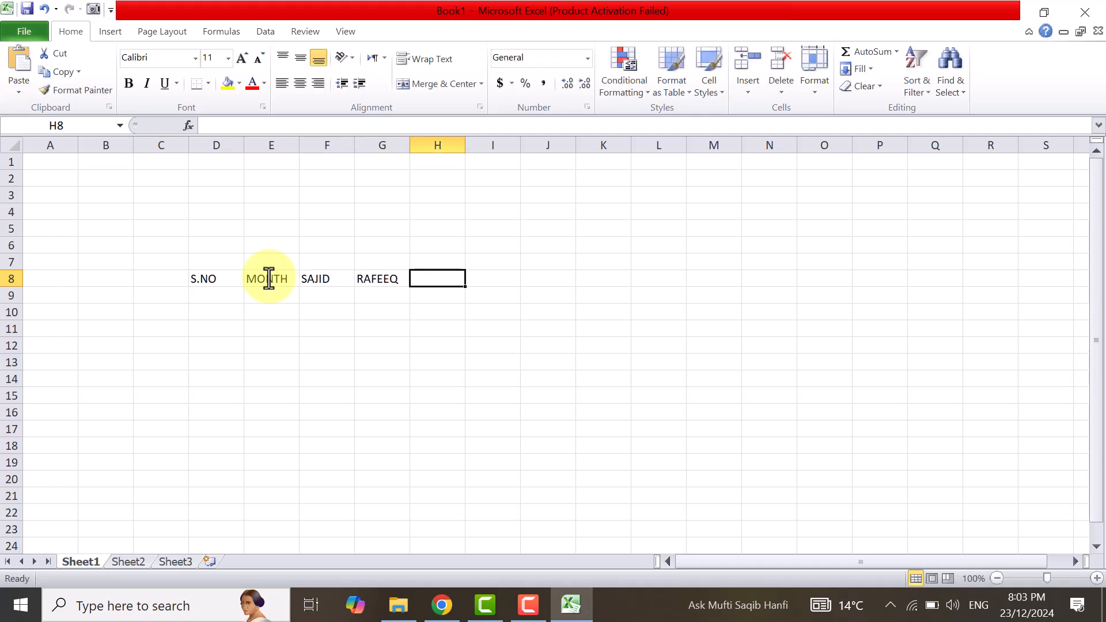
text(RAJU)
key(Tab)
text(NASEEM)
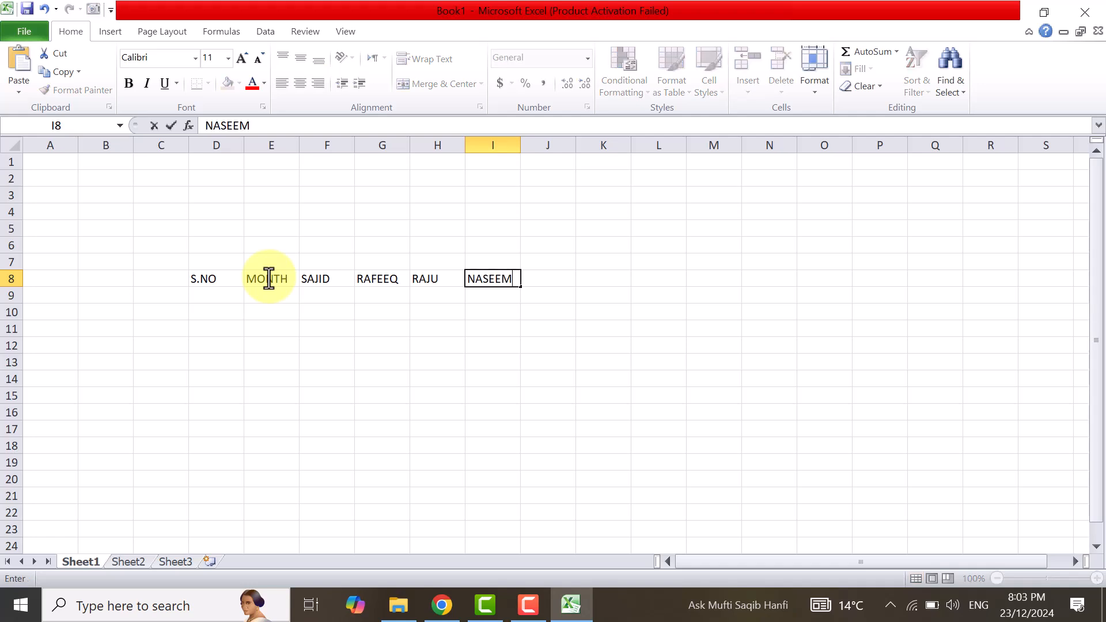
key(Tab)
text(TUFEEQ)
key(Tab)
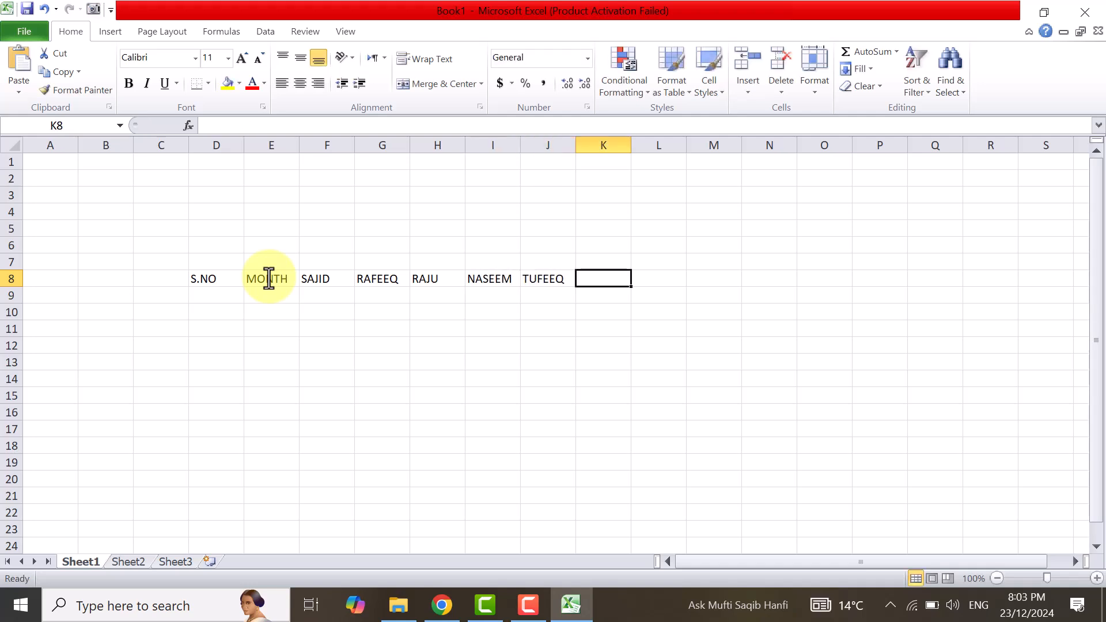
text(SAHIB)
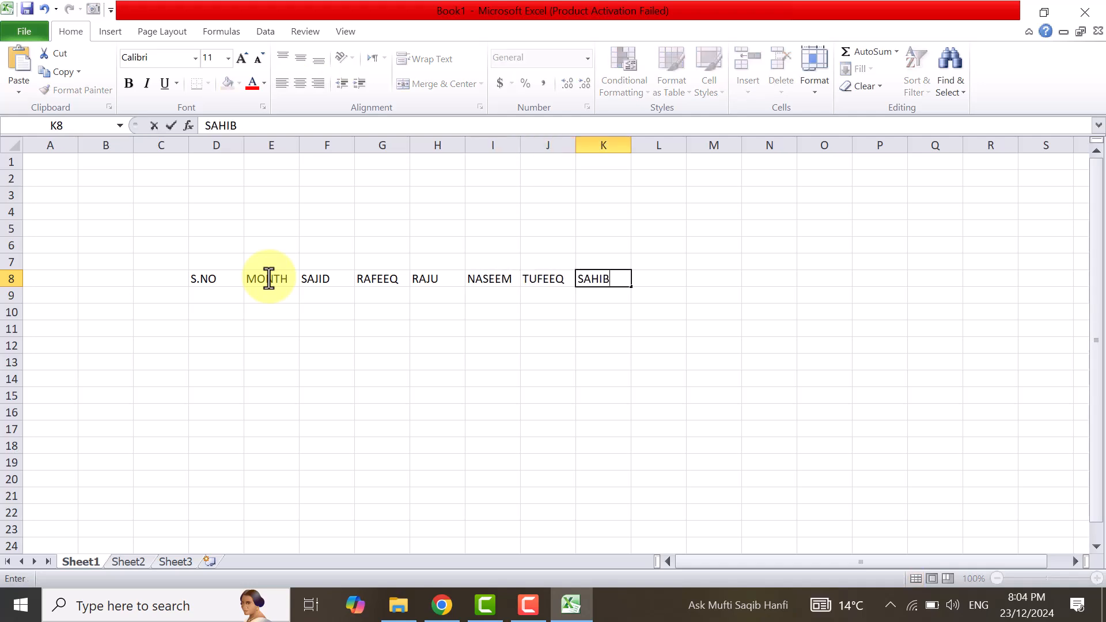
key(Tab)
text(TOTAL)
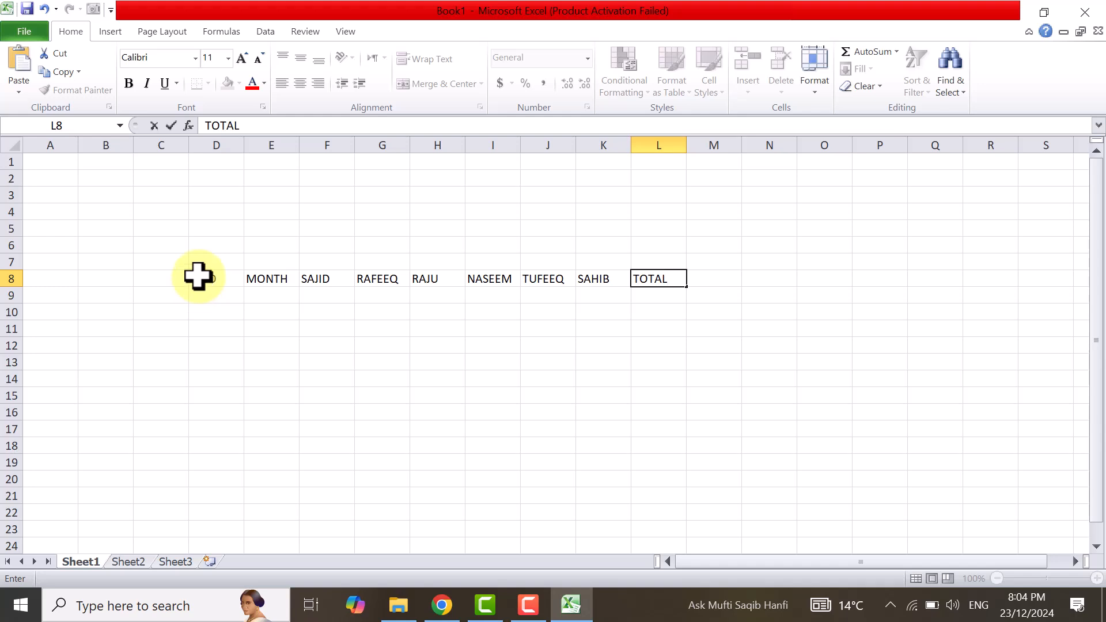
Center the header row D8:L8 horizontally and vertically and make it bold.
drag(197, 282, 657, 278)
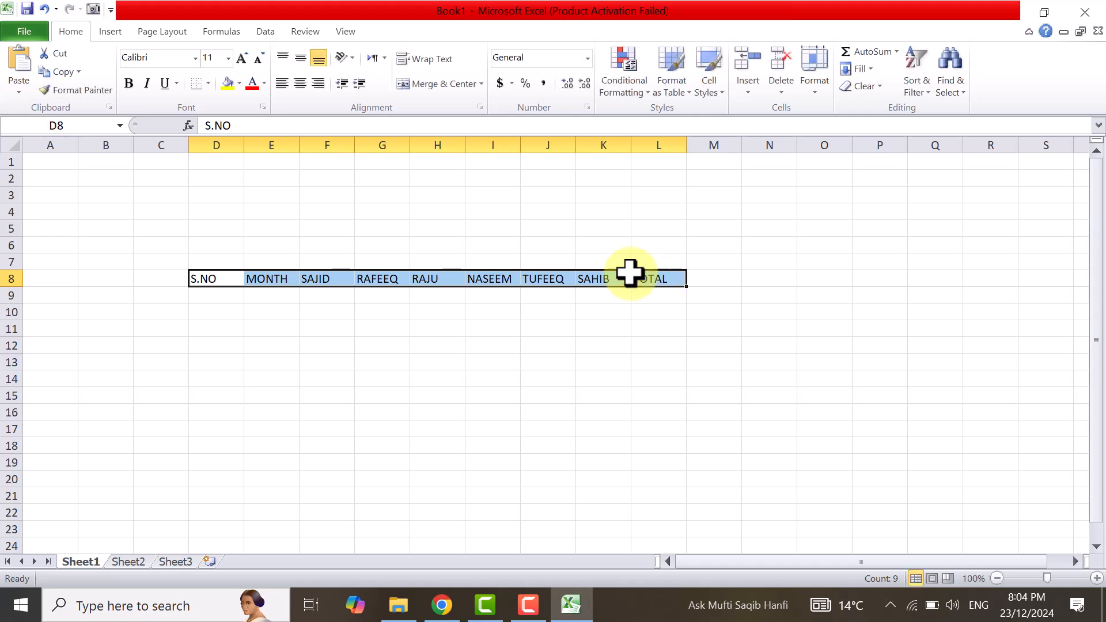
click(300, 86)
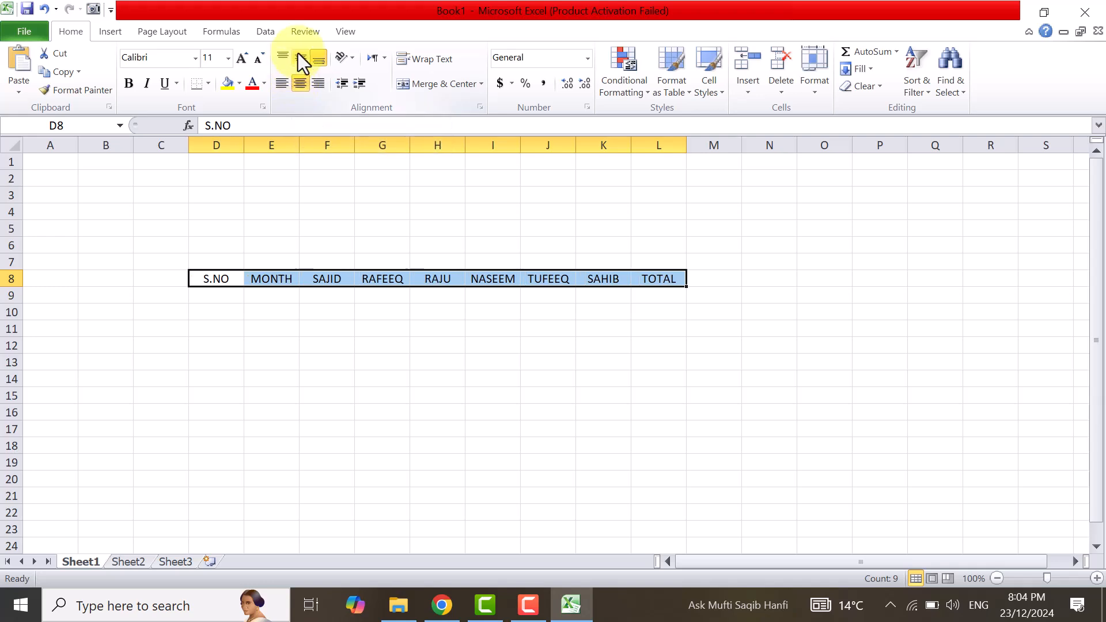
click(298, 55)
key(ctrl+b)
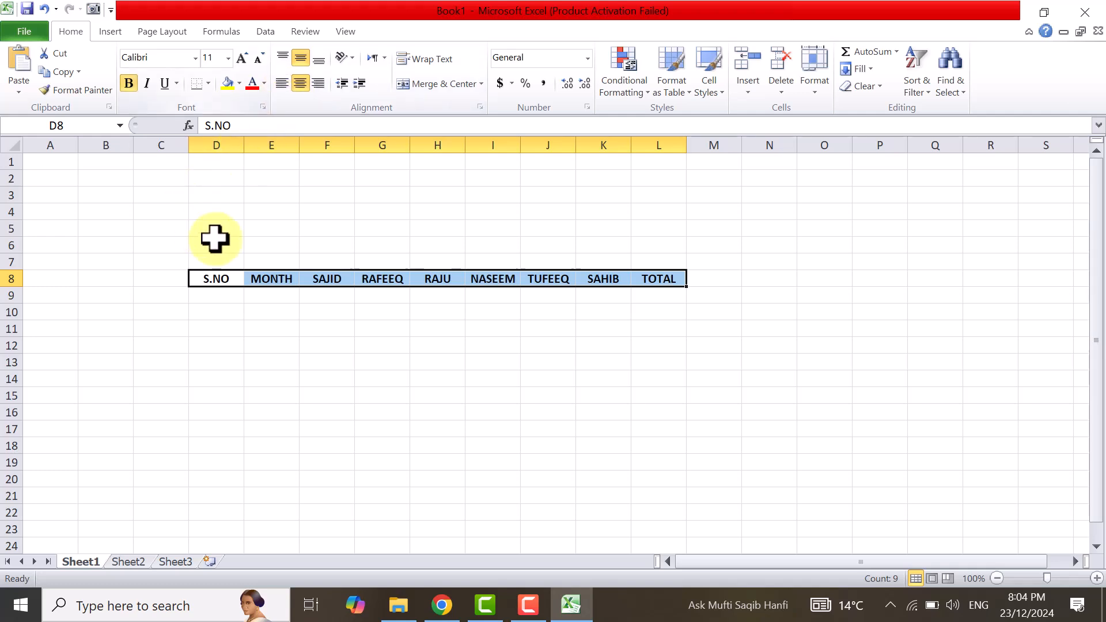
Number the S.NO column from 1 to 12 in D9:D20 by entering 1 and 2 and filling the series down.
click(222, 294)
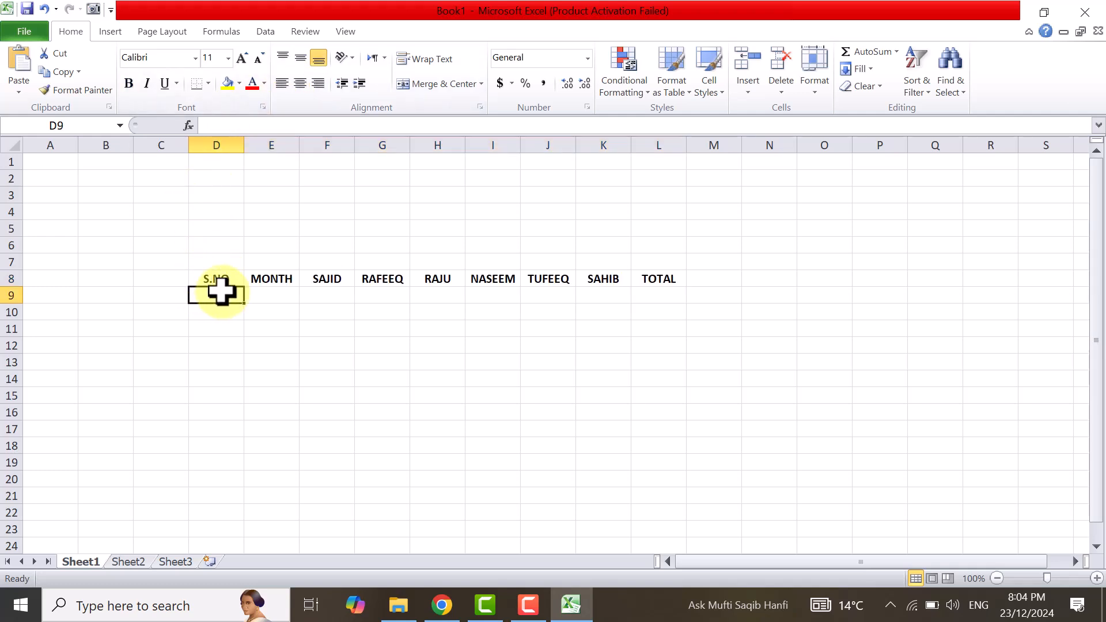
text(1)
key(Return)
text(2)
key(Return)
drag(216, 295, 217, 329)
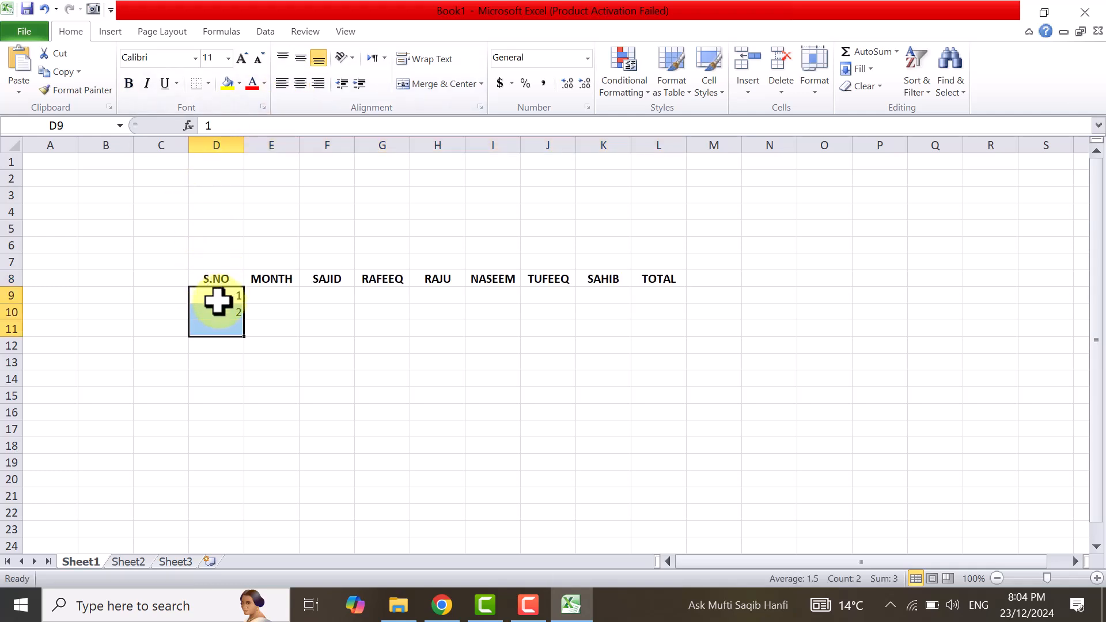
click(217, 298)
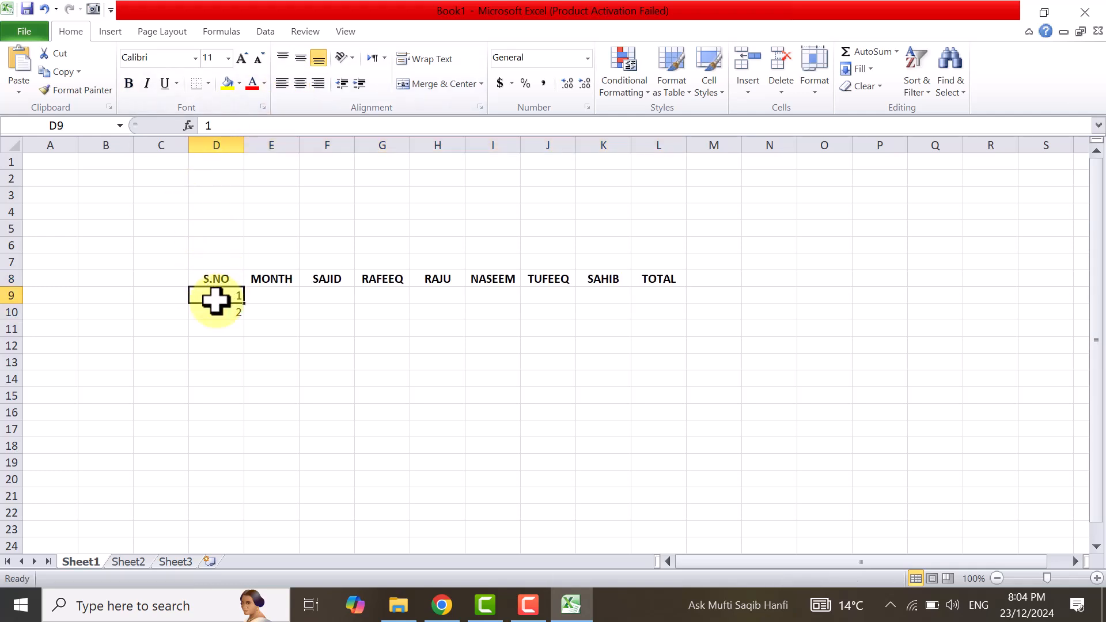
drag(215, 297, 250, 481)
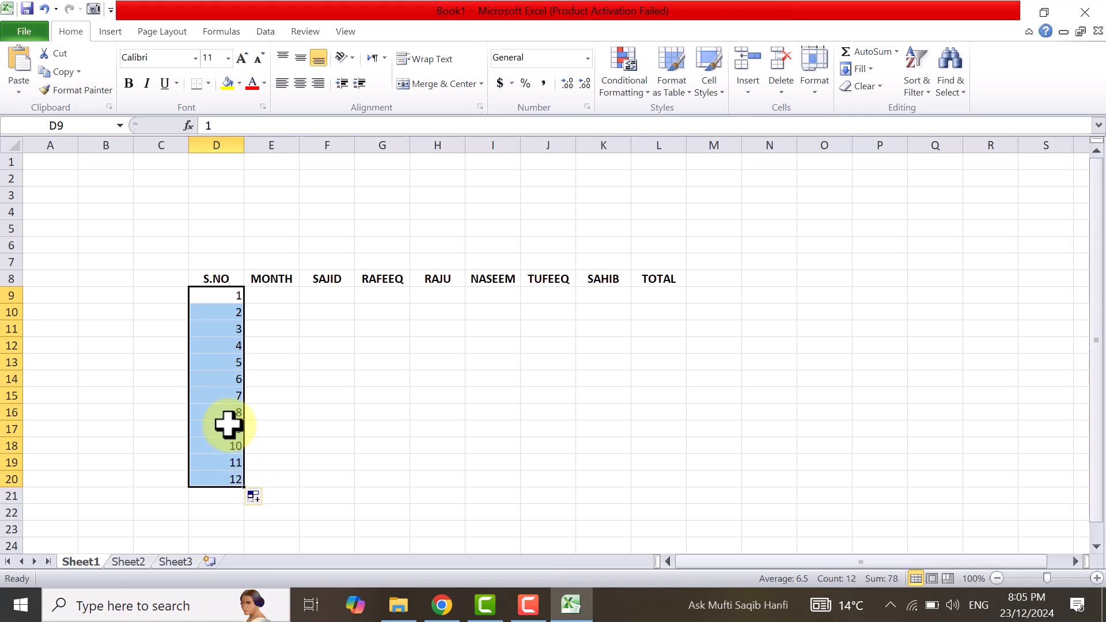
Enter JAN in E9 and fill the MONTH column down to DEC in E20.
click(272, 296)
text(JAN)
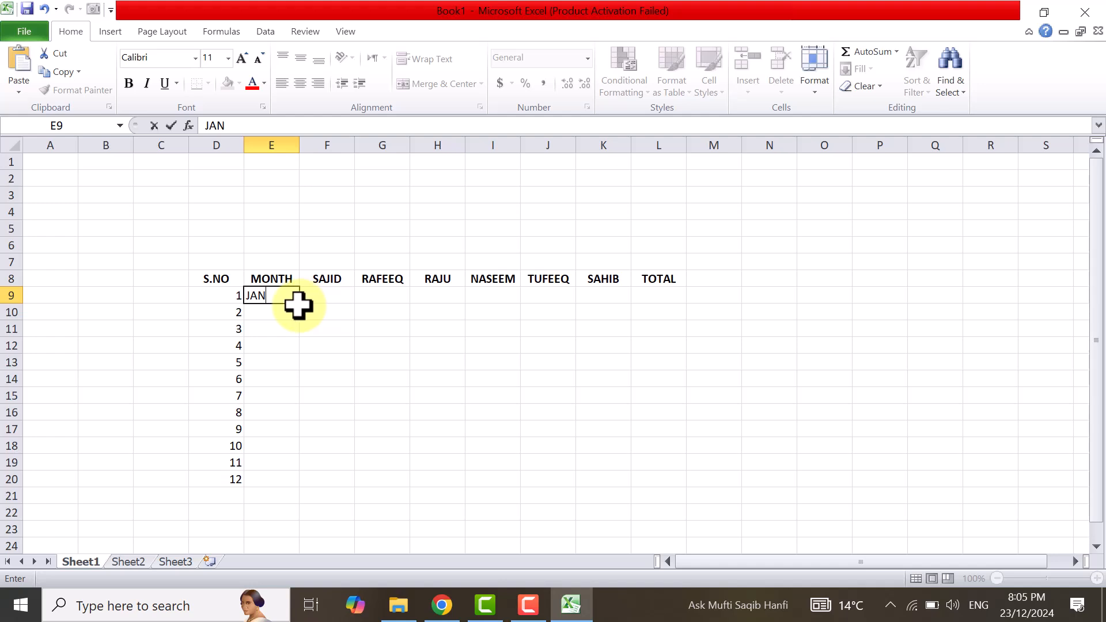
double_click(299, 304)
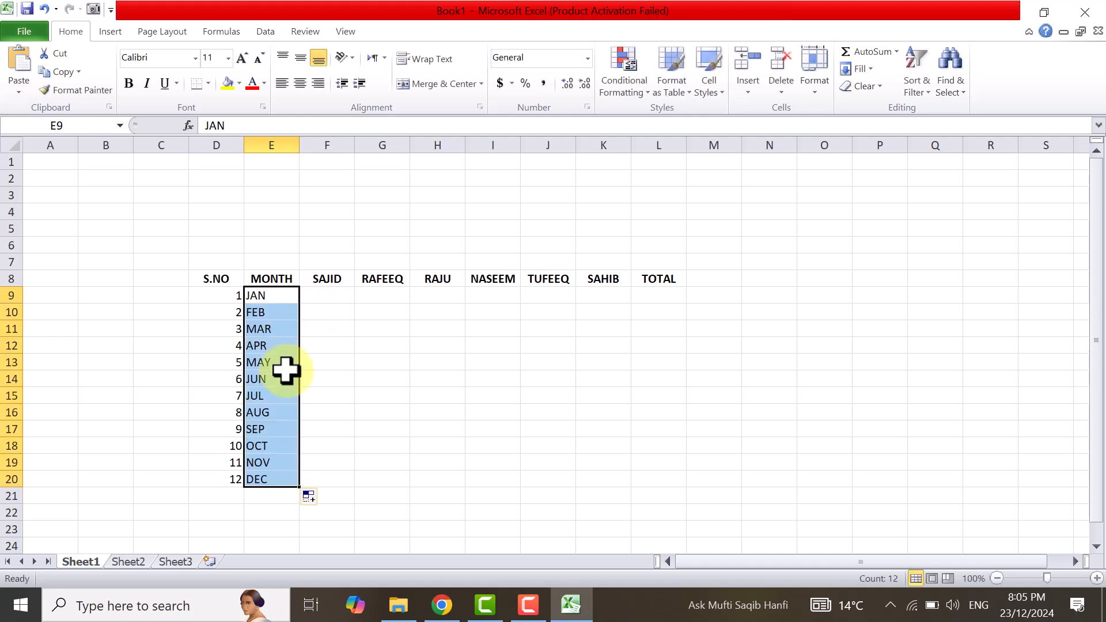
click(319, 295)
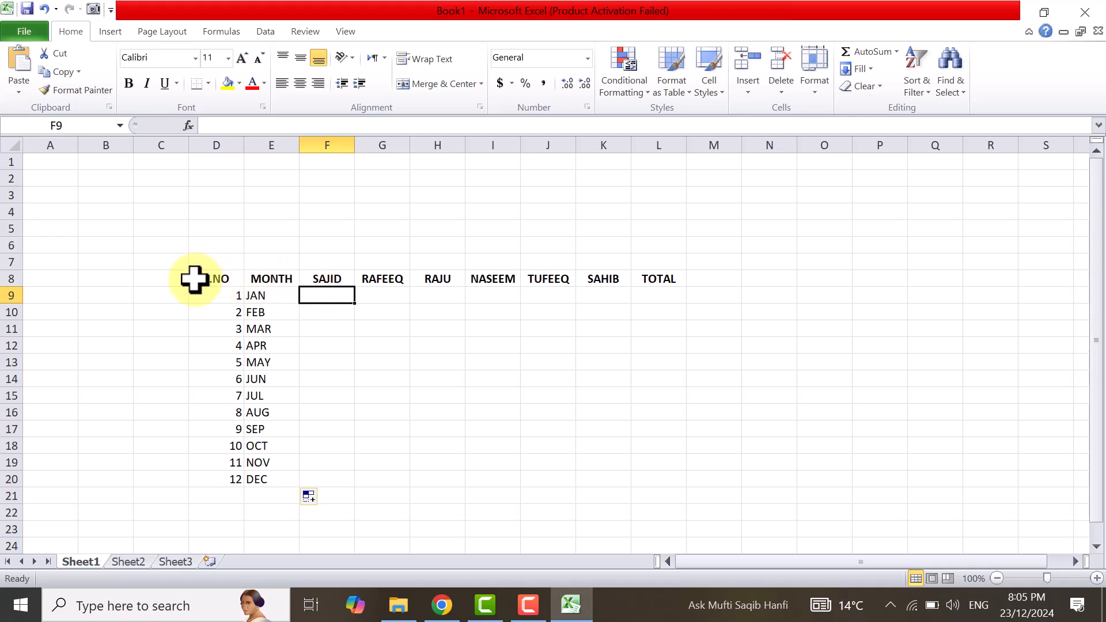
Apply All Borders to the table range D8:L21.
drag(195, 279, 657, 496)
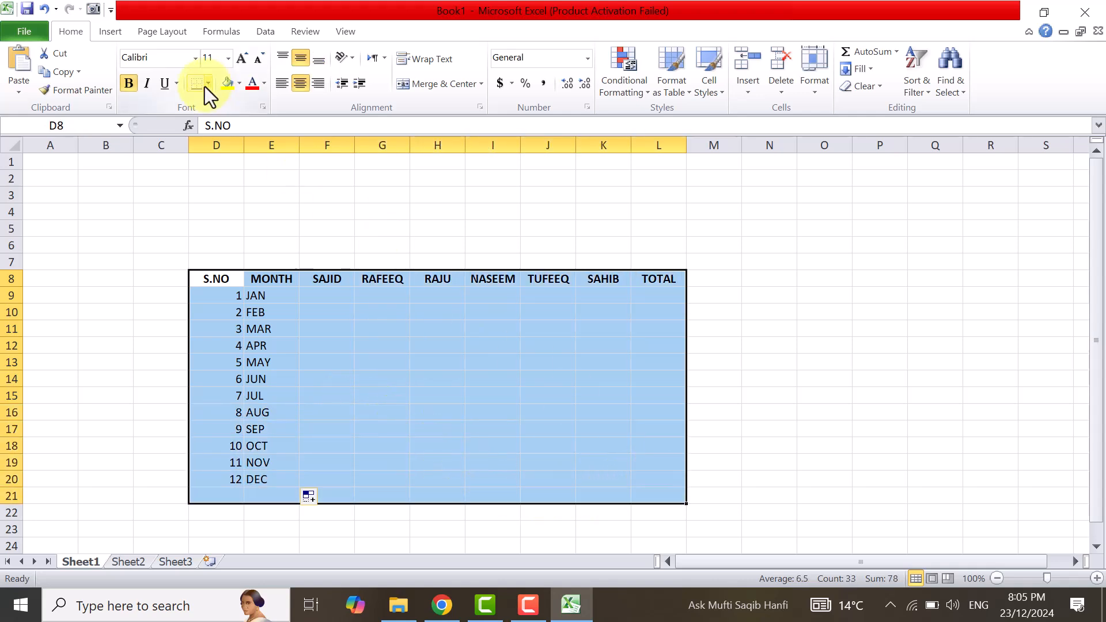
click(206, 85)
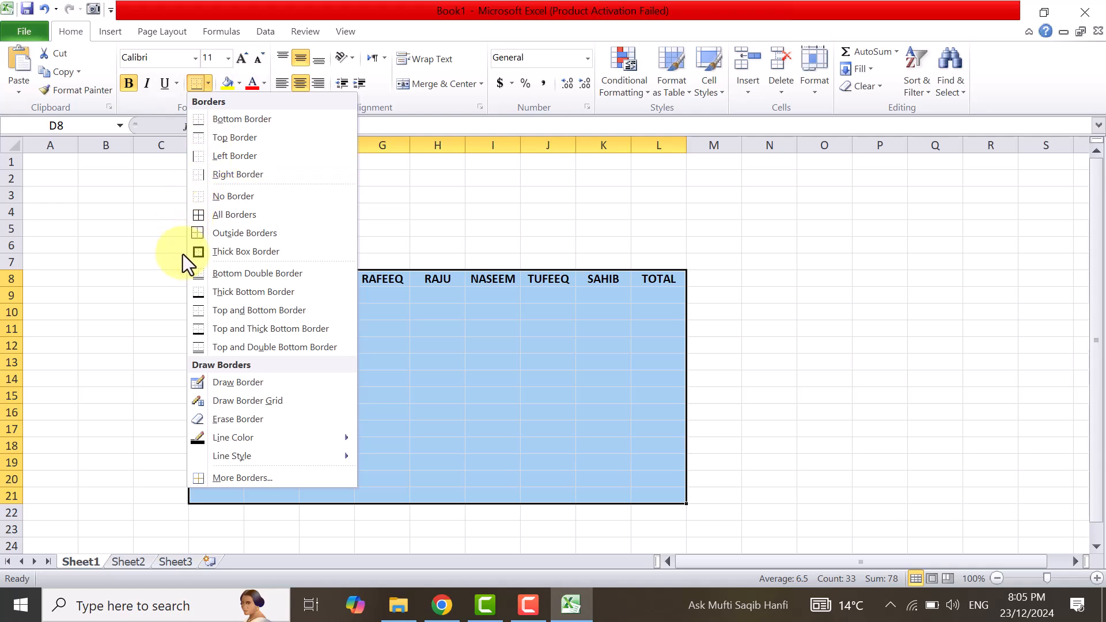
click(235, 214)
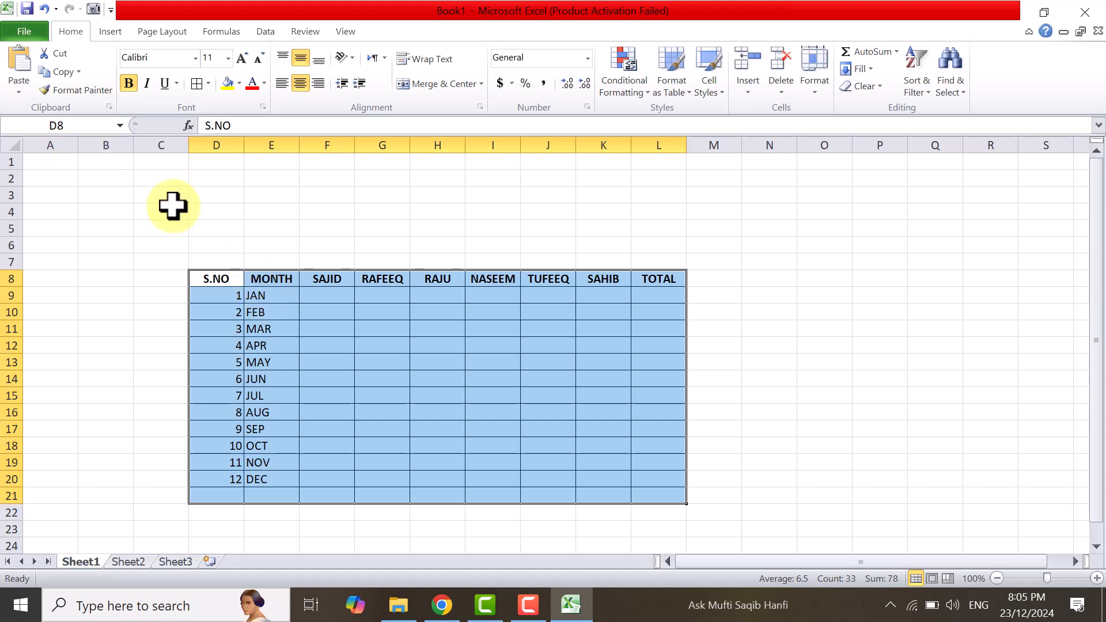
Merge and center D5:L6 above the table and fill it with standard dark blue.
drag(206, 222, 637, 236)
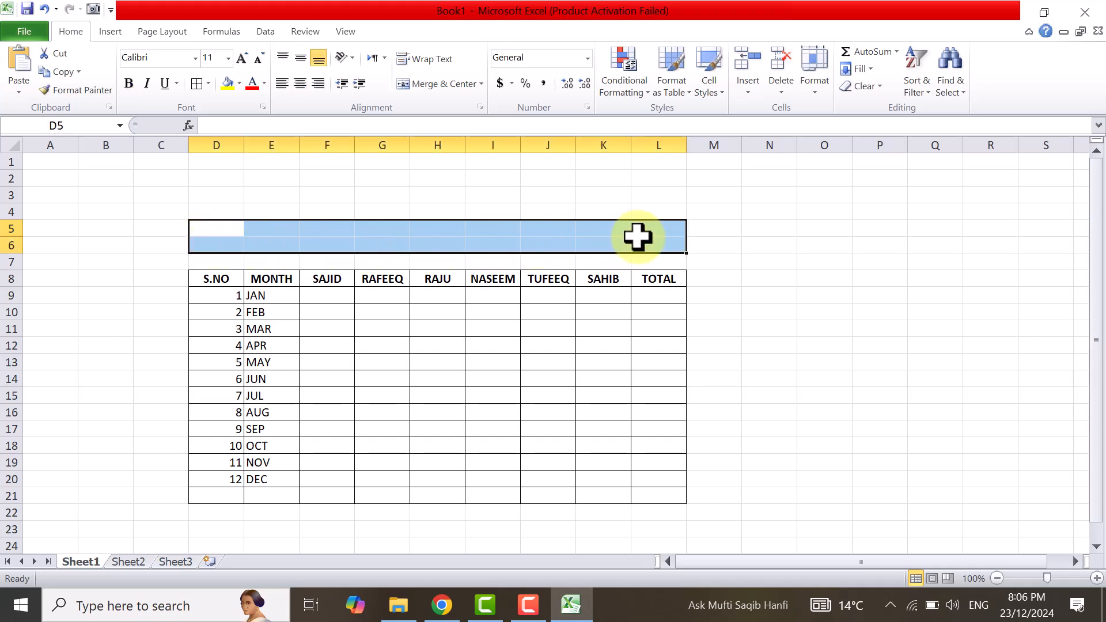
click(448, 82)
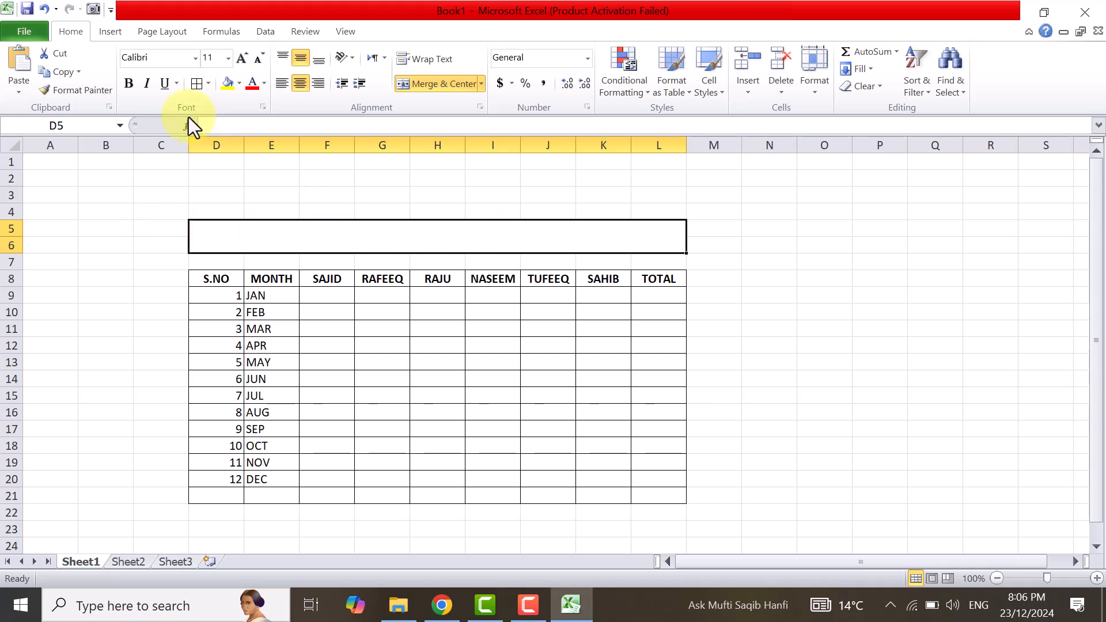
click(239, 84)
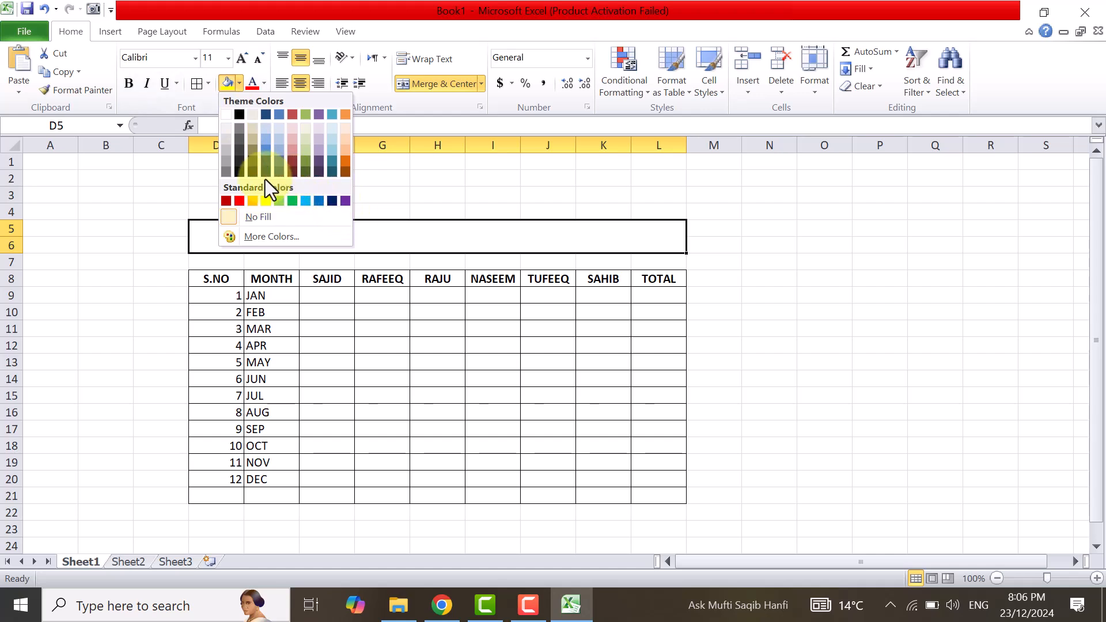
click(333, 200)
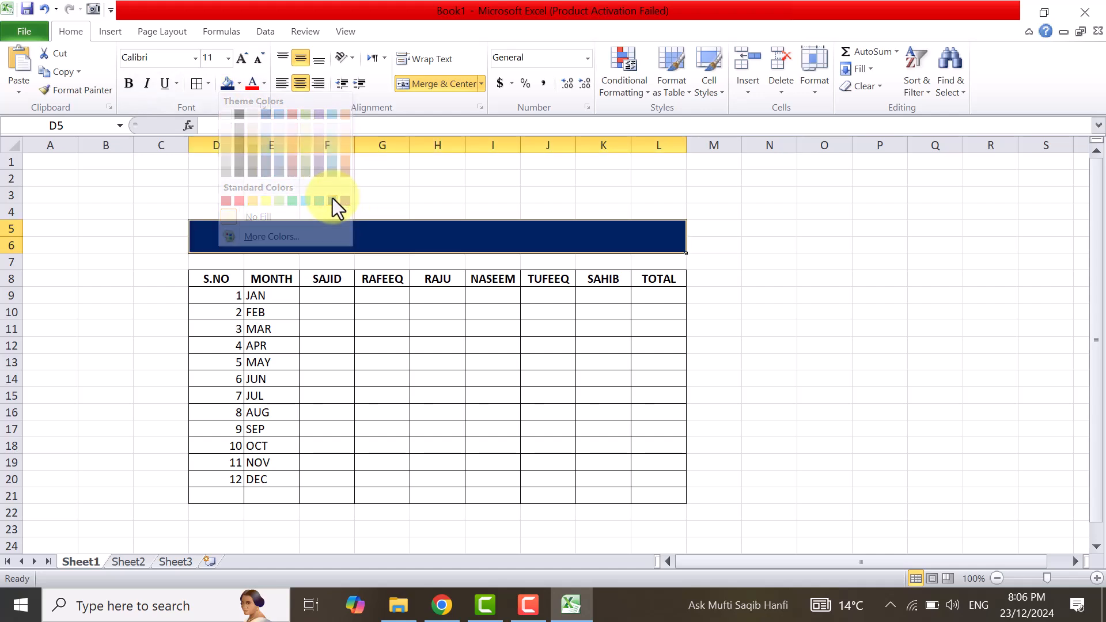
Set the merged banner's font color to white and enter the title INCOME SHEET 2024.
click(265, 86)
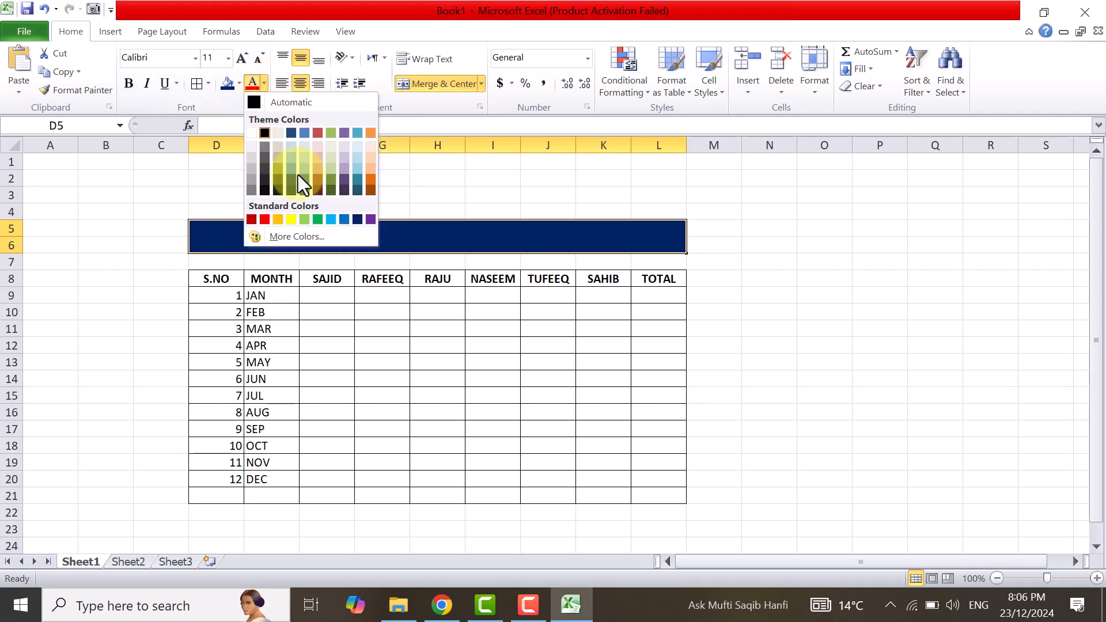
click(253, 133)
click(151, 281)
click(353, 247)
text(INCOME SHEET 2)
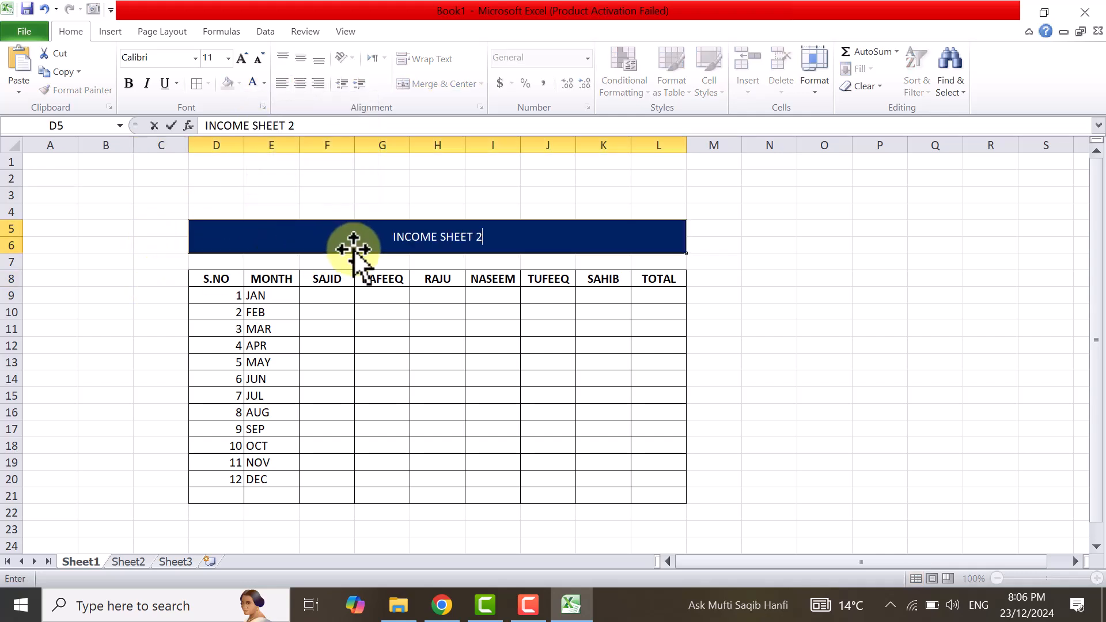
text(024)
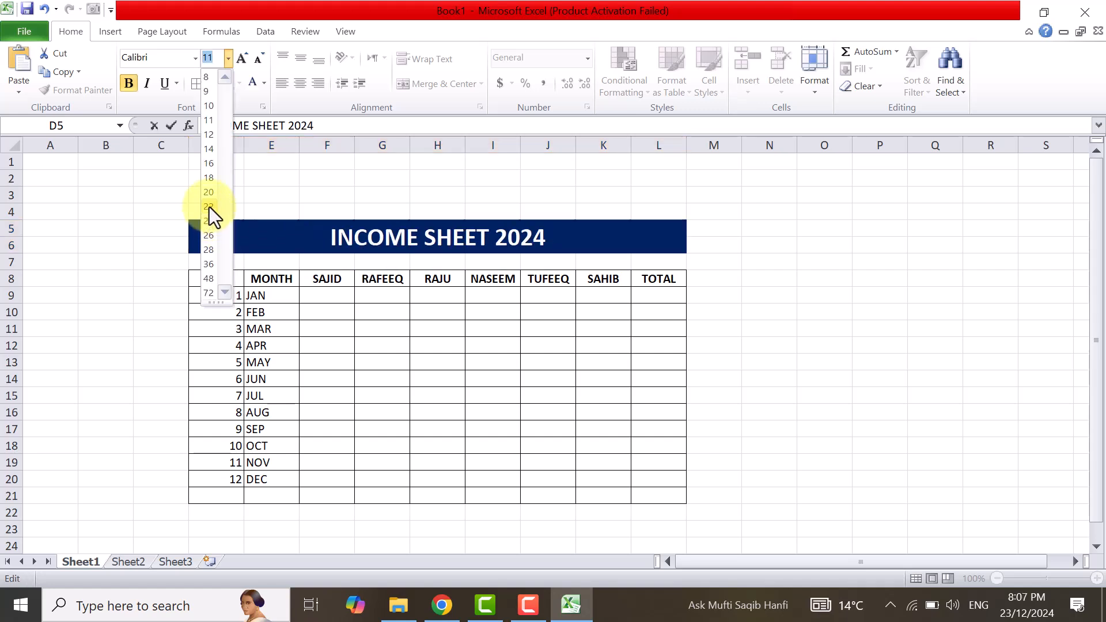
Format the INCOME SHEET 2024 title in bold at font size 22.
click(209, 206)
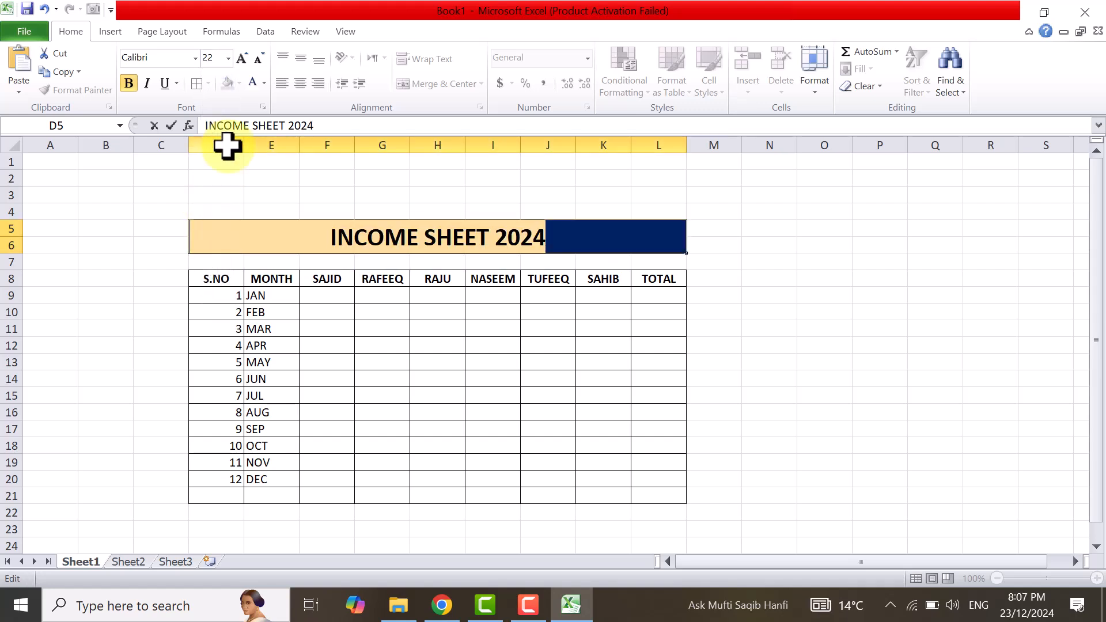
click(250, 57)
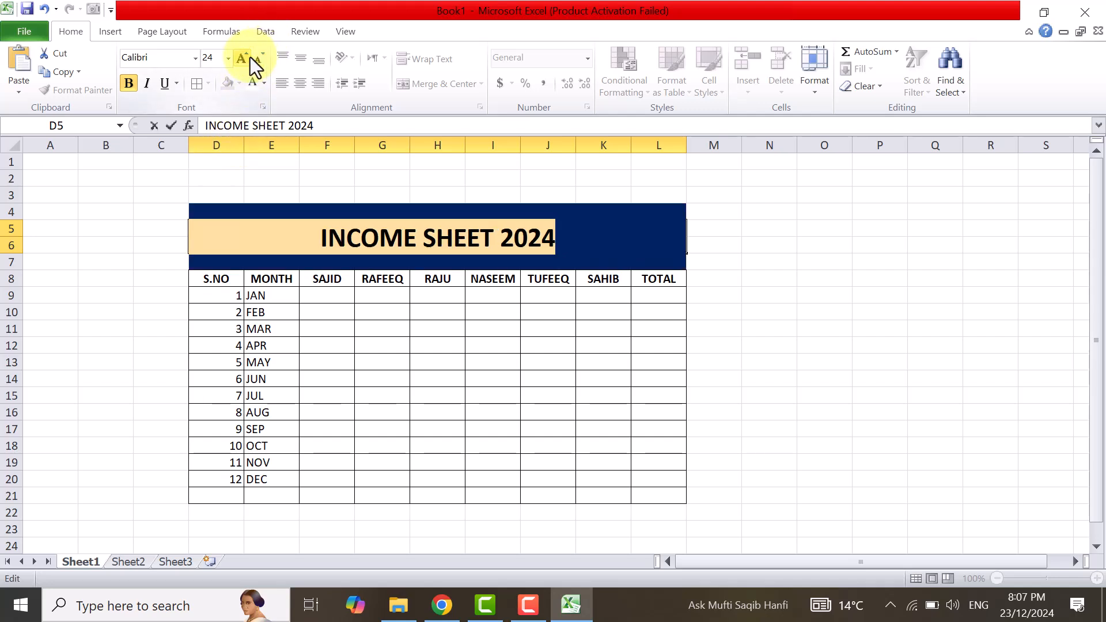
click(266, 59)
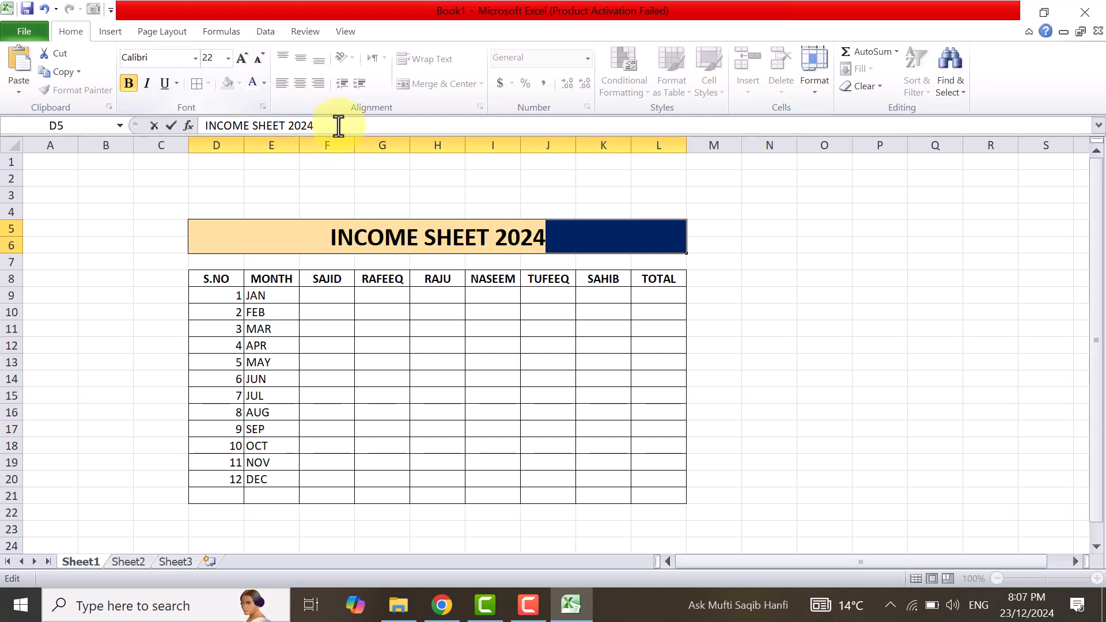
click(582, 240)
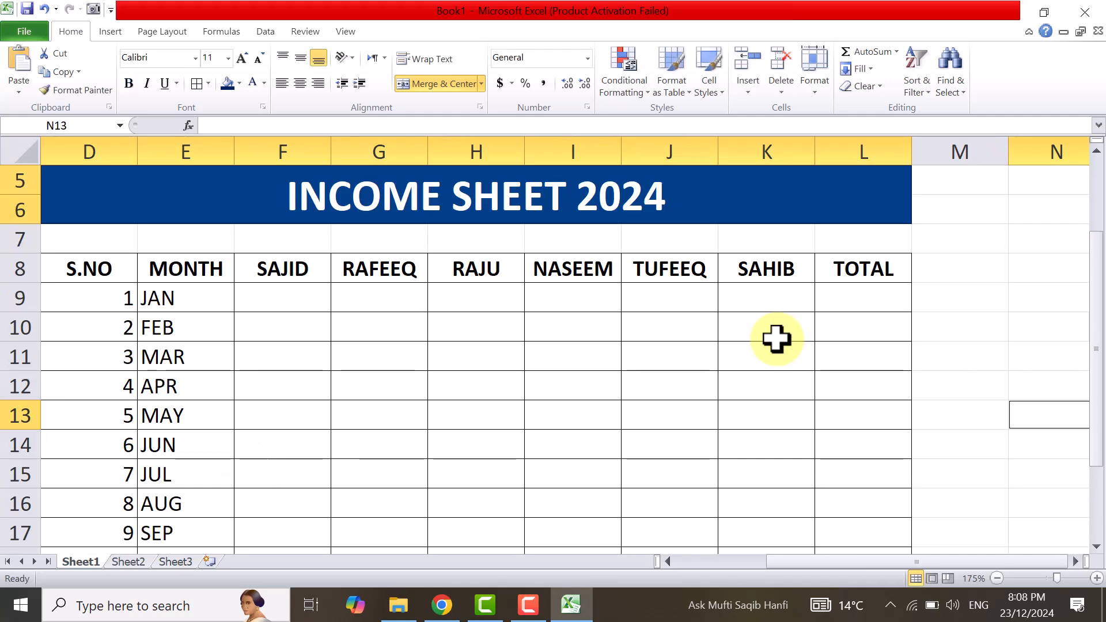
scroll(778, 340, down, 4)
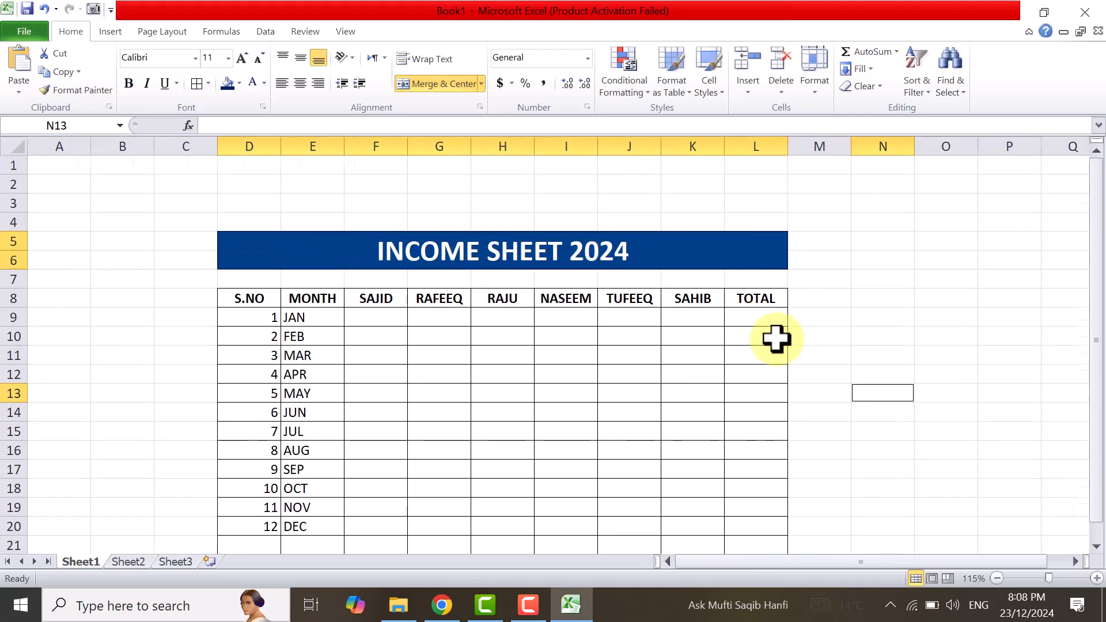
Delete the empty column B so the income table moves one column closer to the sheet's edge.
scroll(777, 339, down, 1)
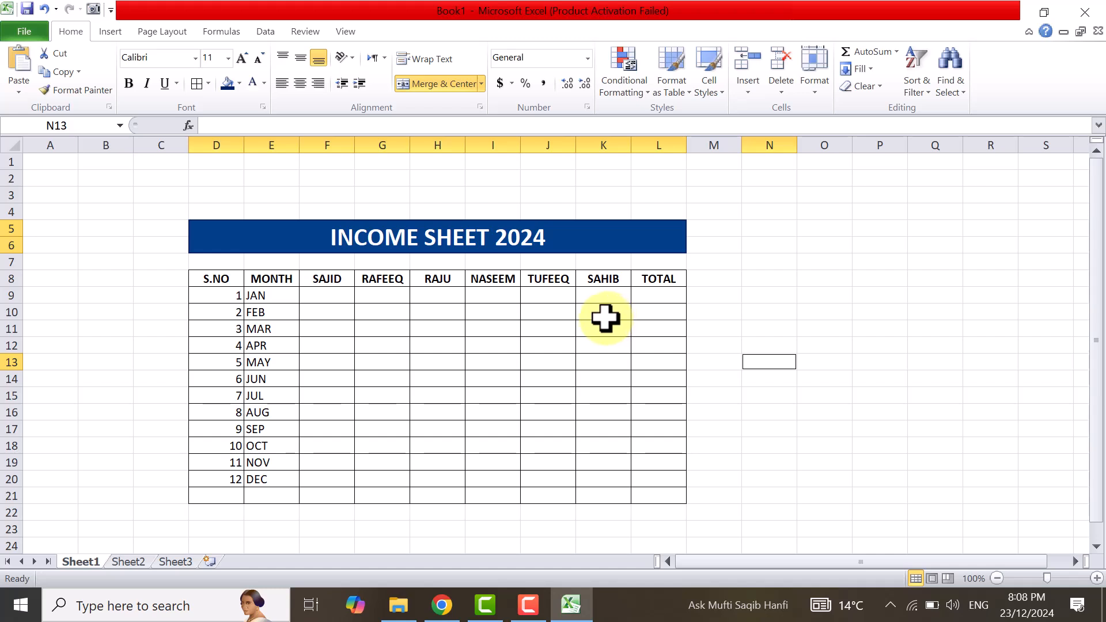
ctrl+scroll(605, 318, up, 3)
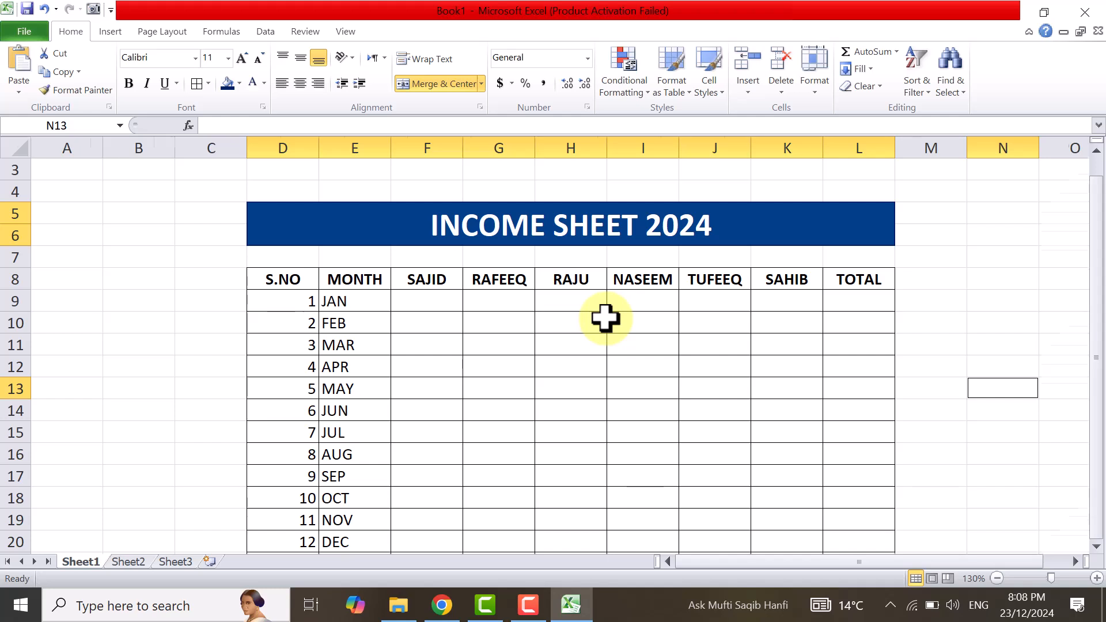
ctrl+scroll(605, 318, down, 1)
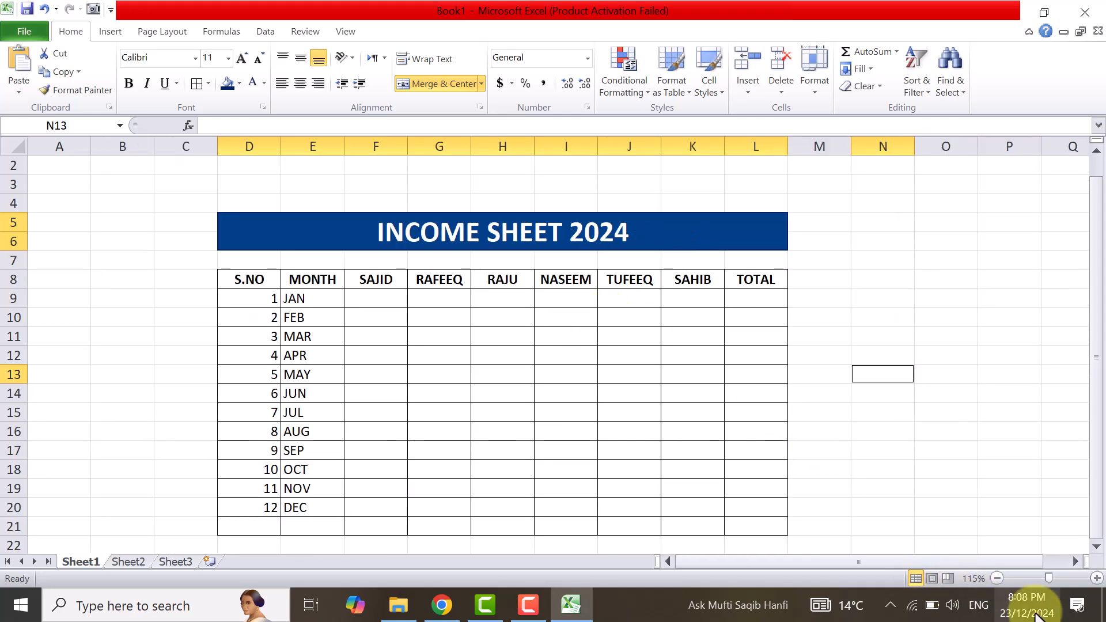
click(998, 580)
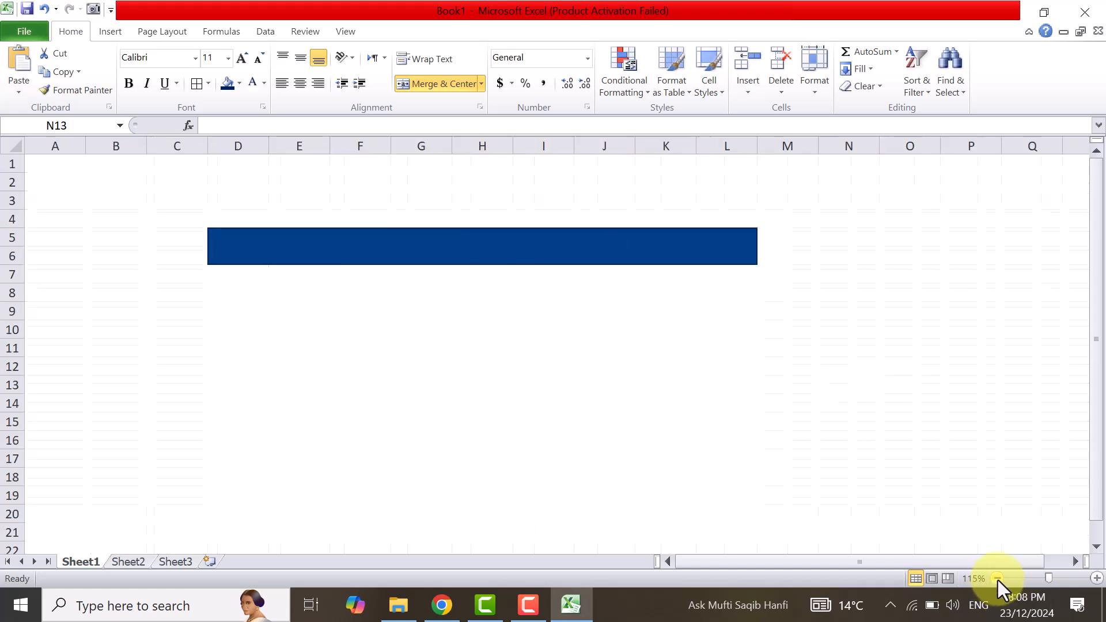
click(998, 580)
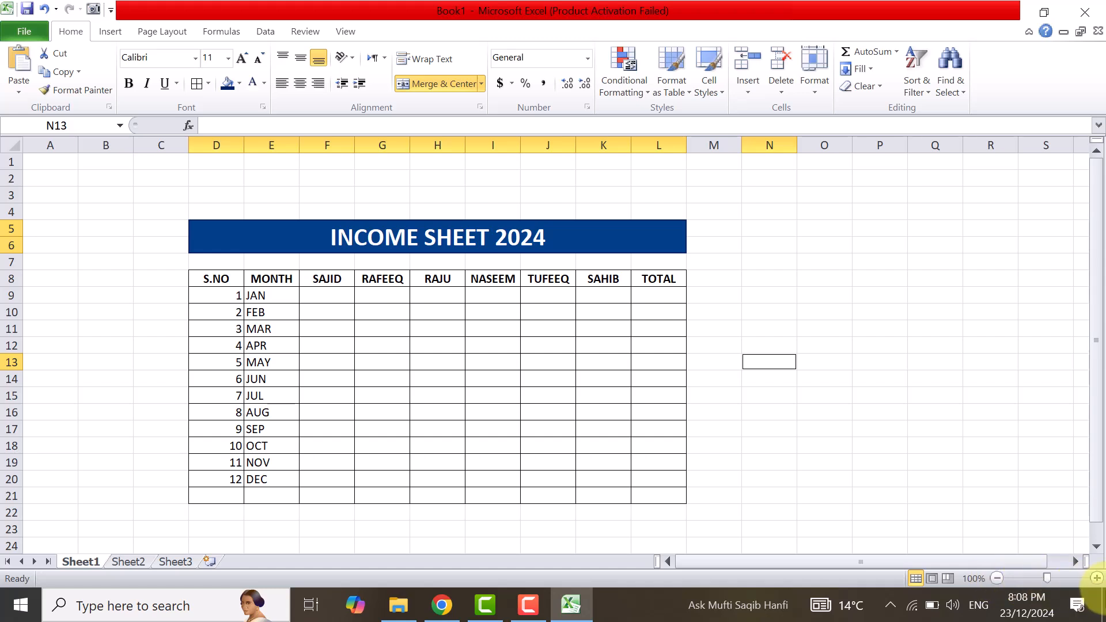
click(1097, 579)
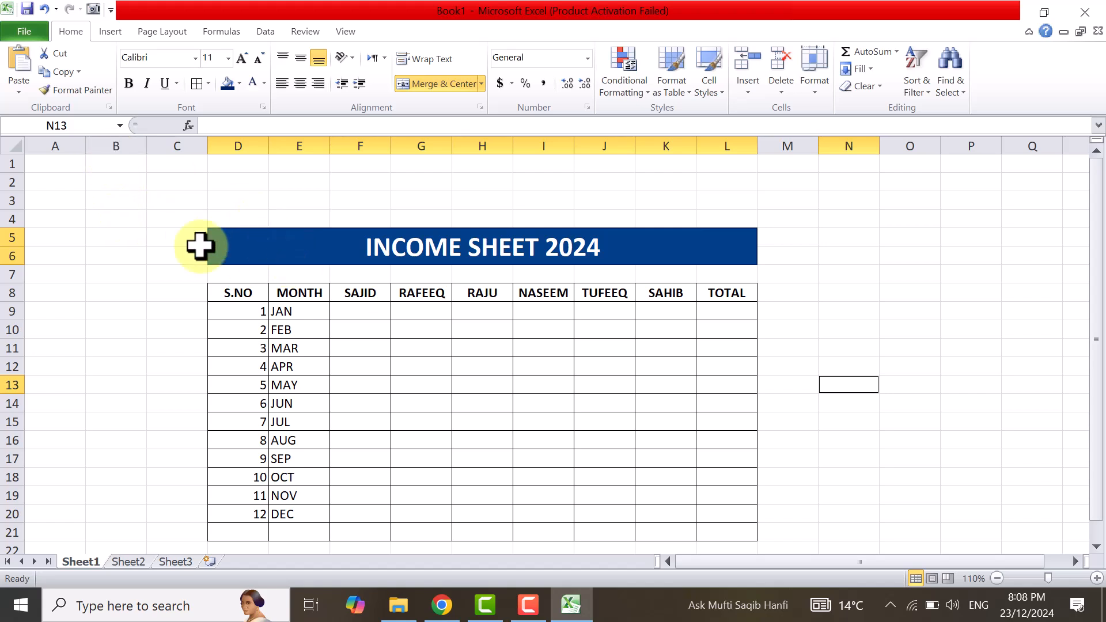
click(123, 143)
right_click(123, 142)
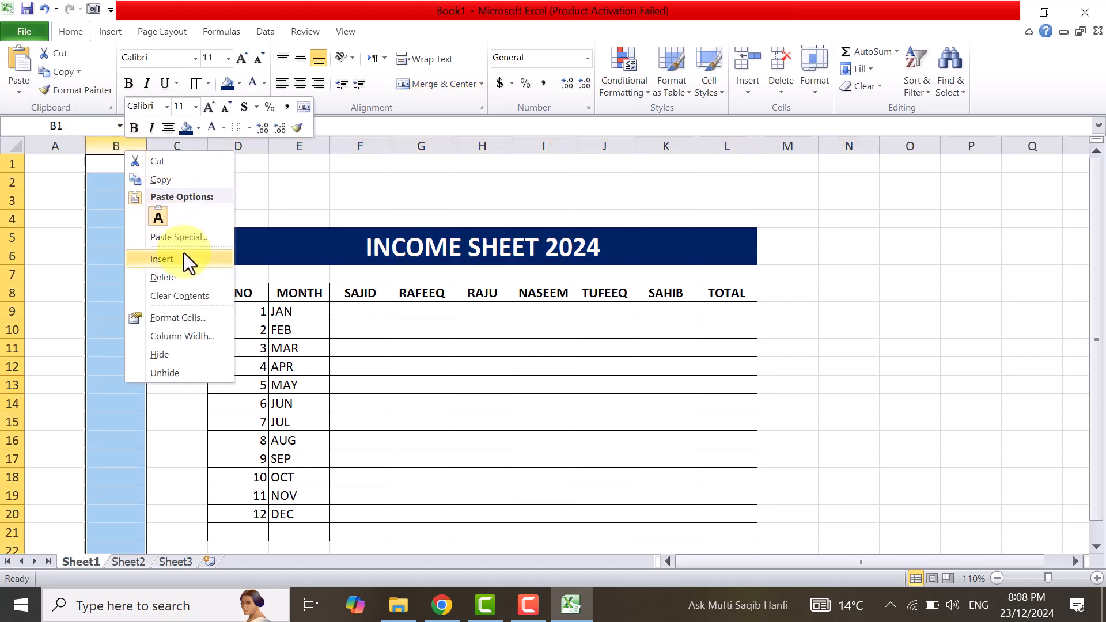
click(175, 280)
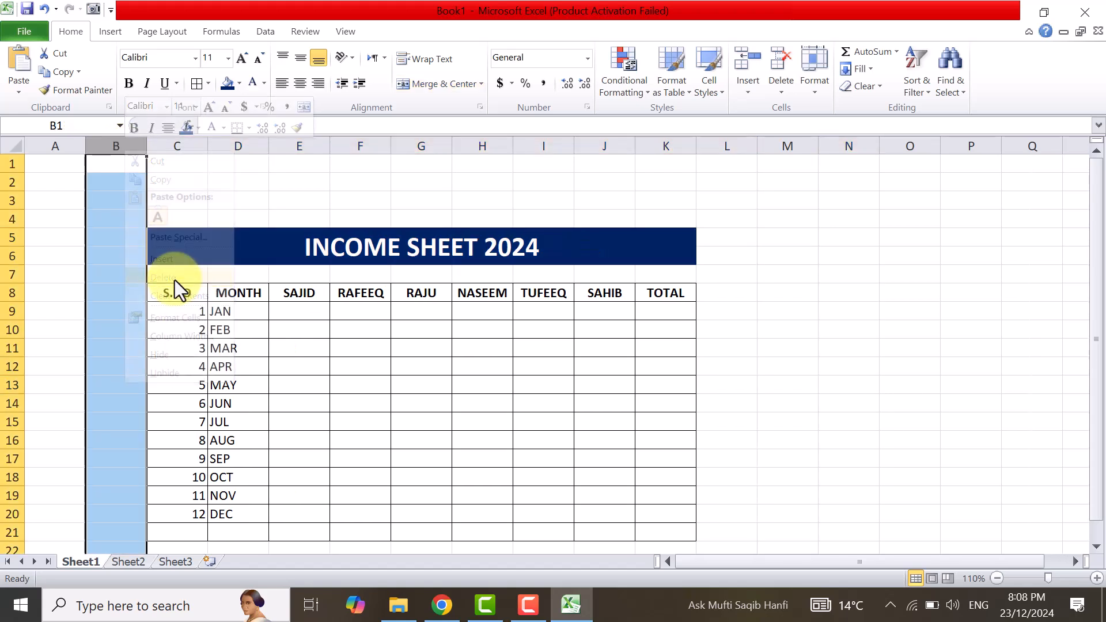
click(61, 198)
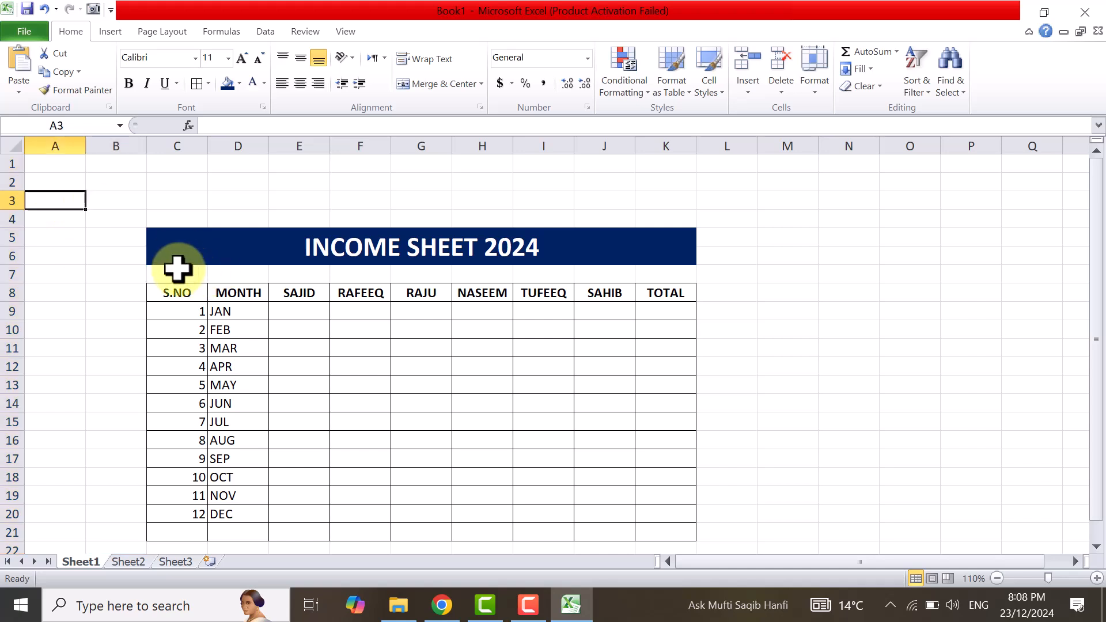
Merge, center and middle-align C7:K7 below the title banner and fill it with a lighter blue.
drag(159, 272, 657, 270)
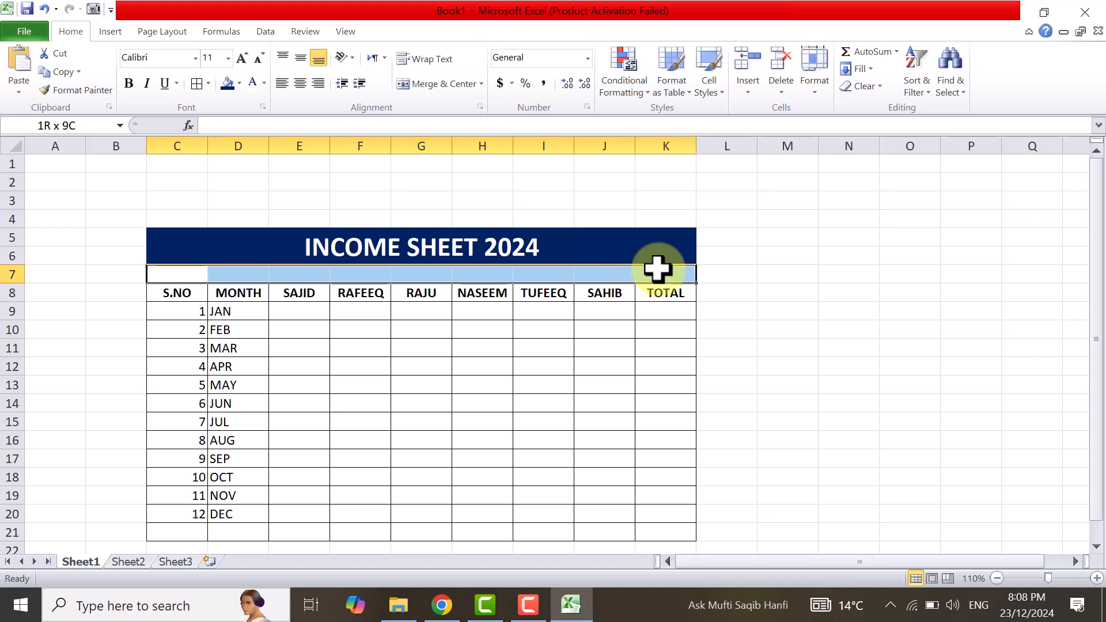
click(430, 83)
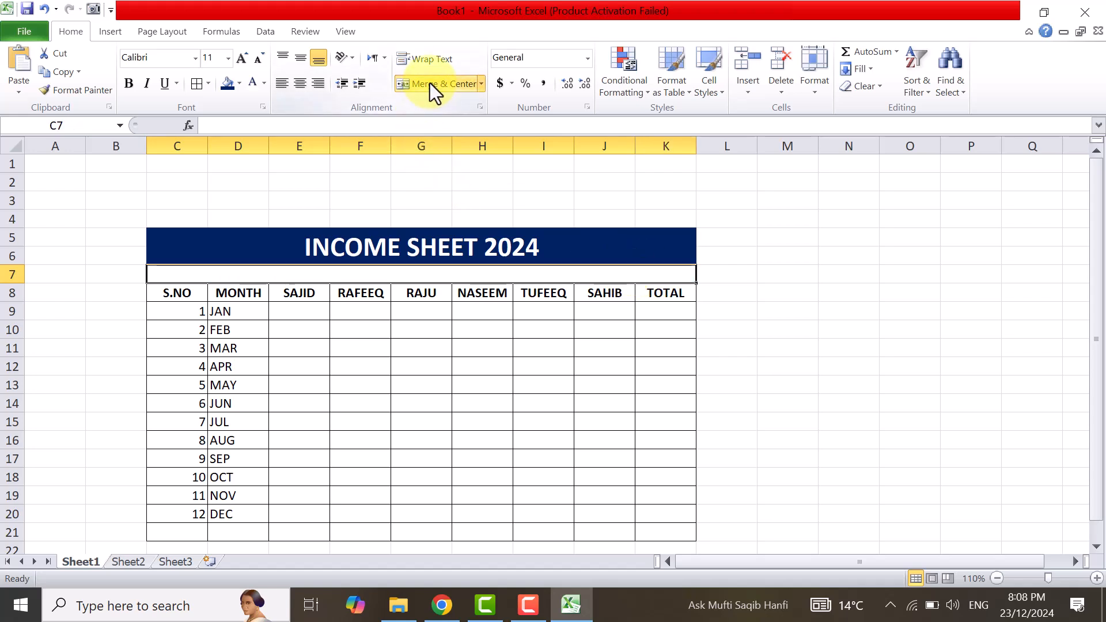
click(299, 58)
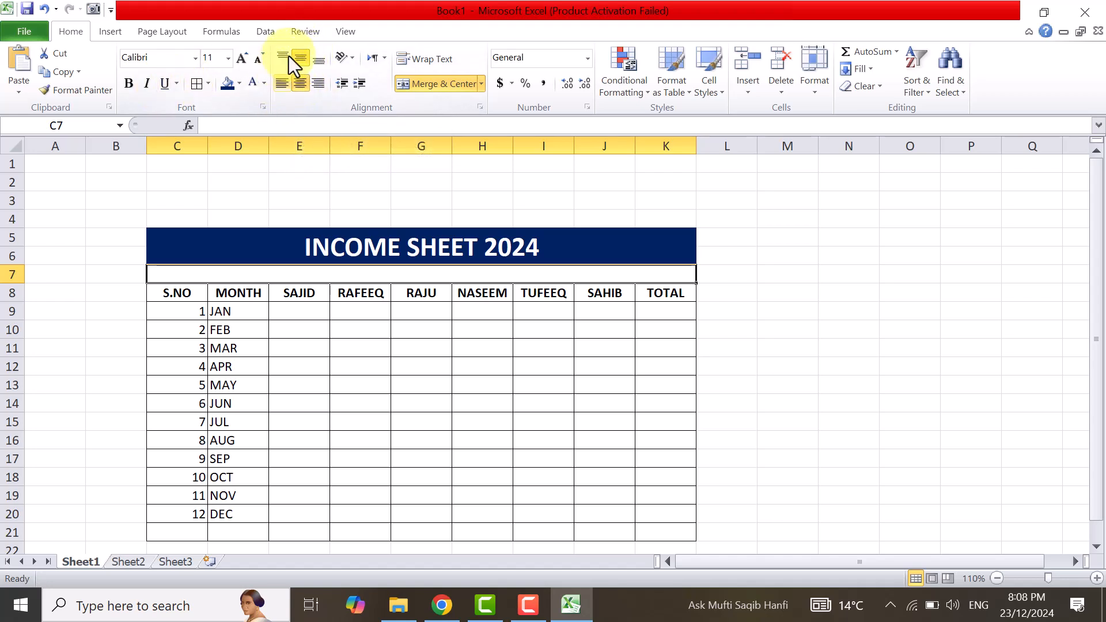
click(239, 85)
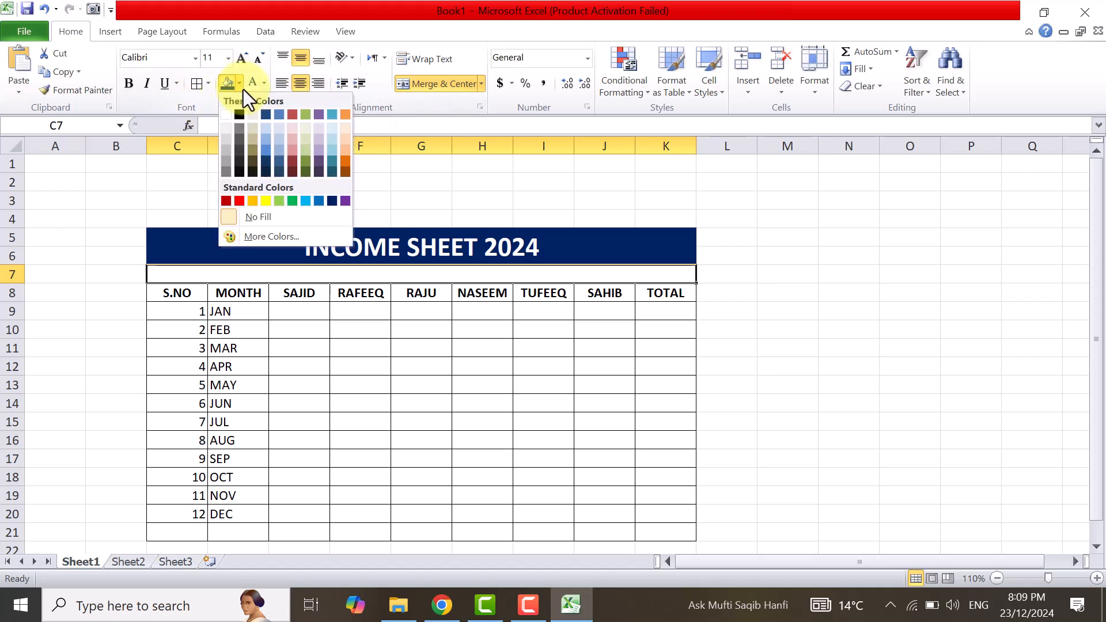
click(269, 149)
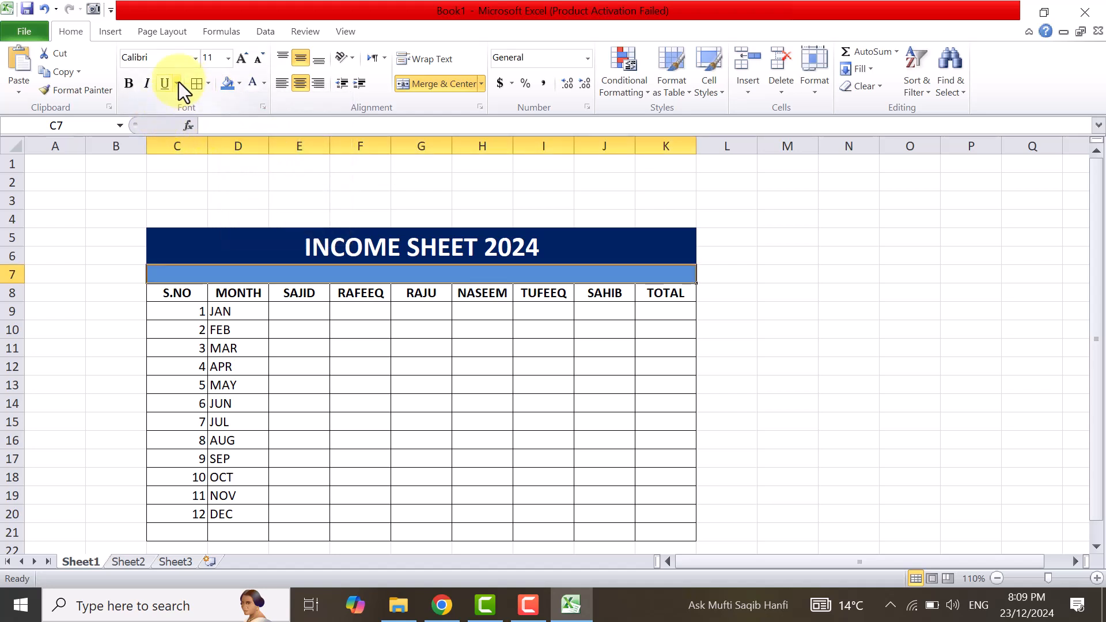
Set the font color of the merged row 7 to black and enter the subtitle QASIM COMPUTER.
click(263, 83)
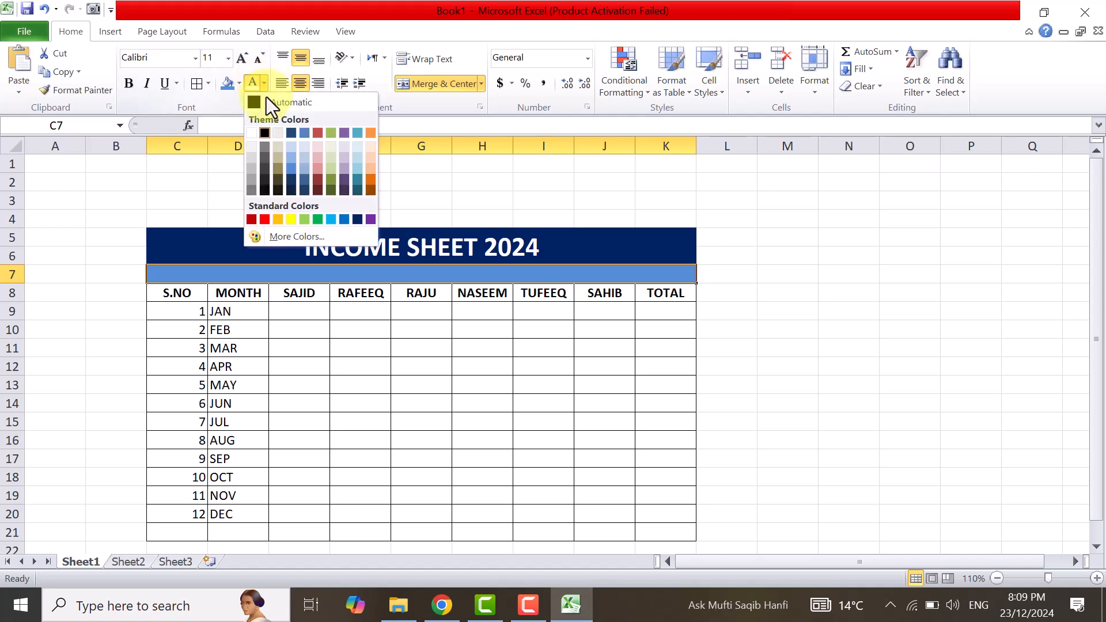
click(266, 132)
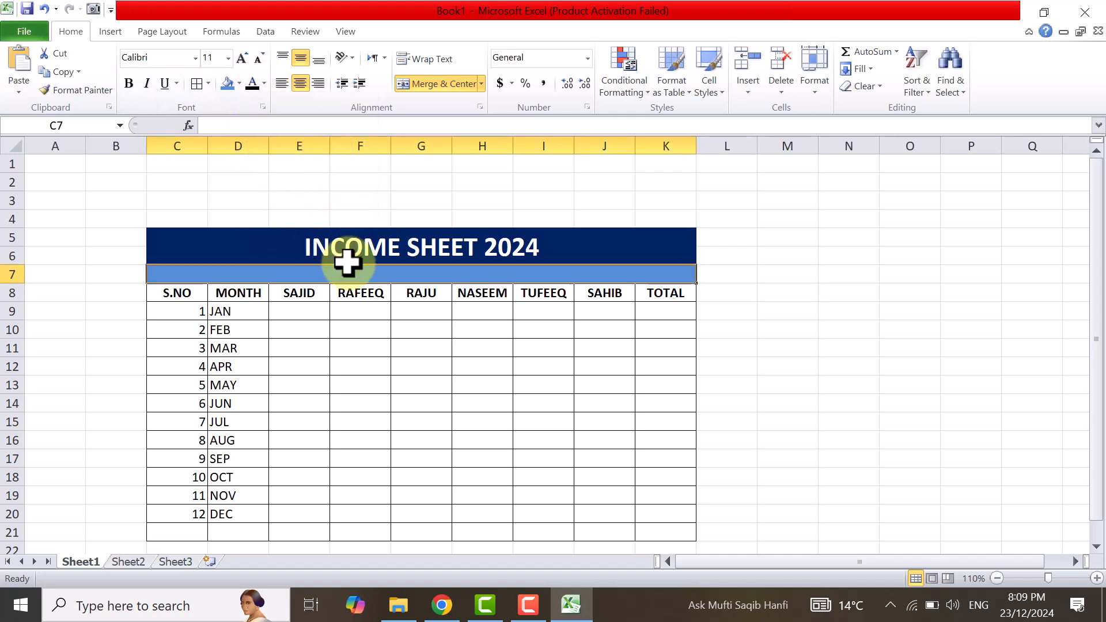
click(93, 275)
click(246, 273)
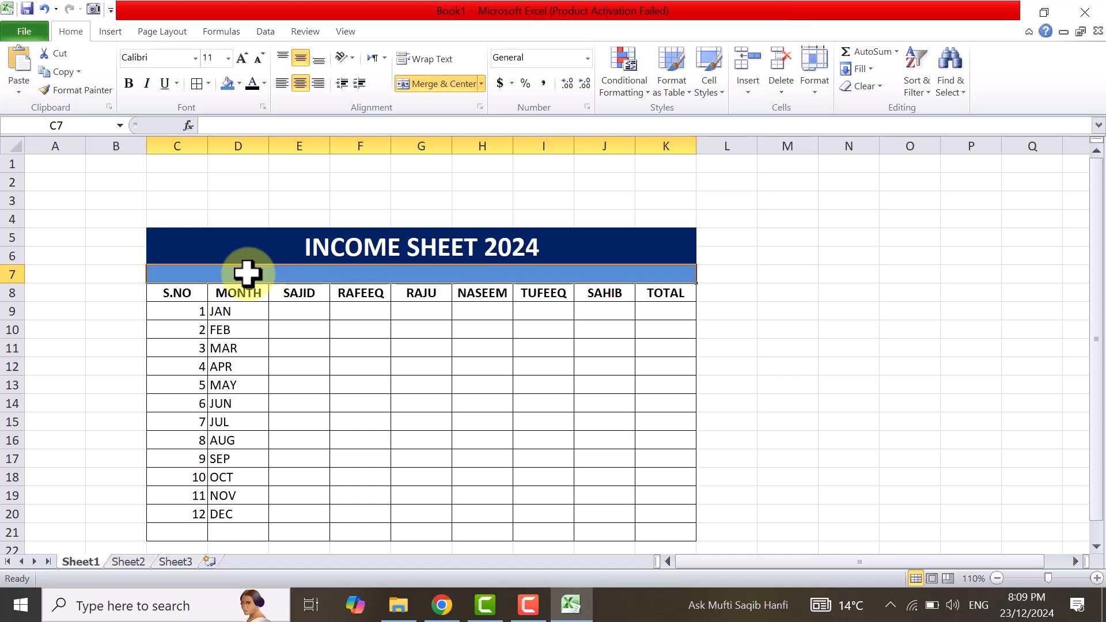
text(QASIM COMPU)
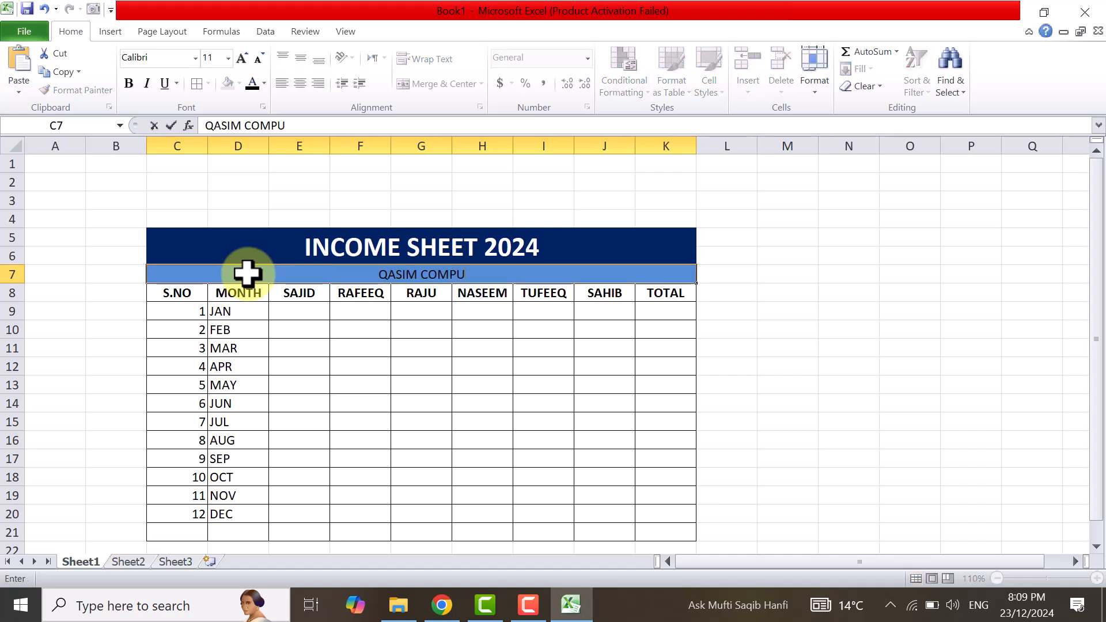
text(TER)
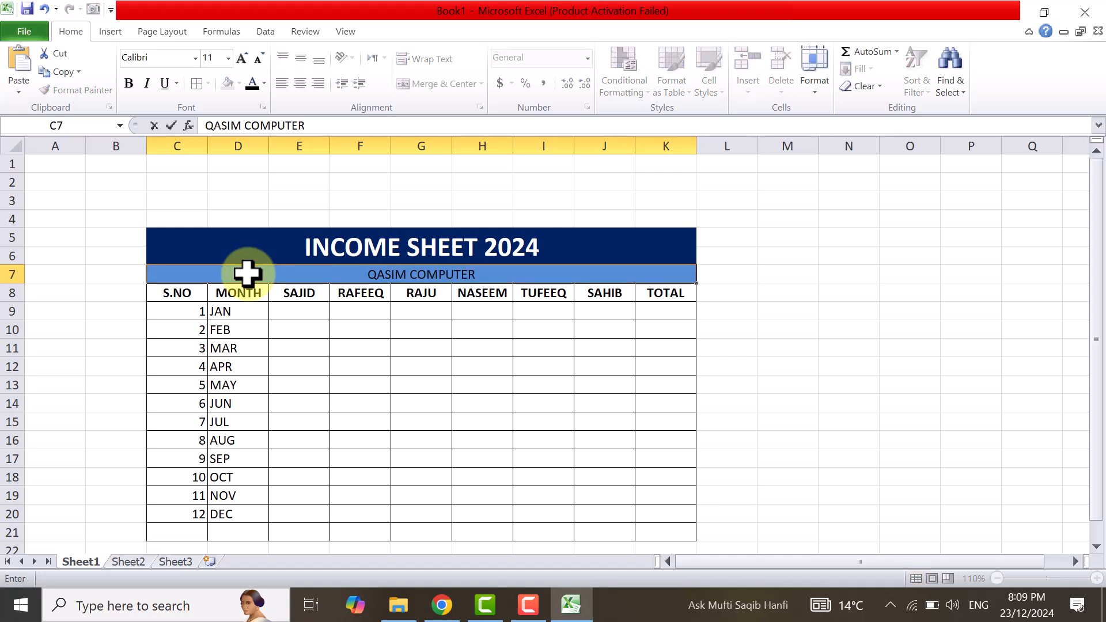
Change the font of the QASIM COMPUTER subtitle to Arial Black.
click(263, 57)
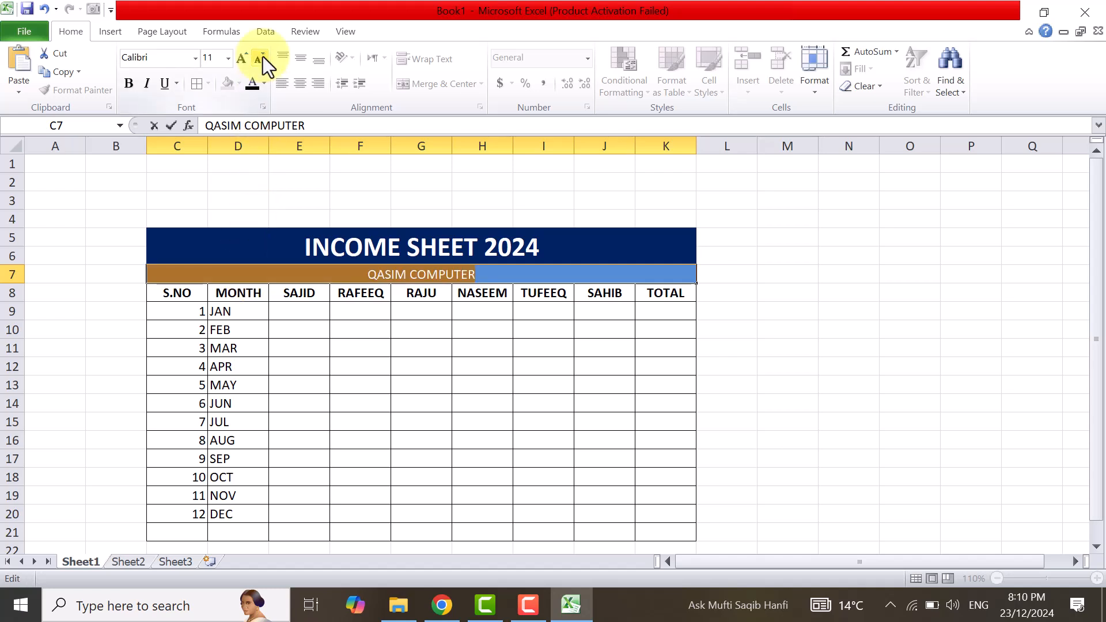
click(194, 60)
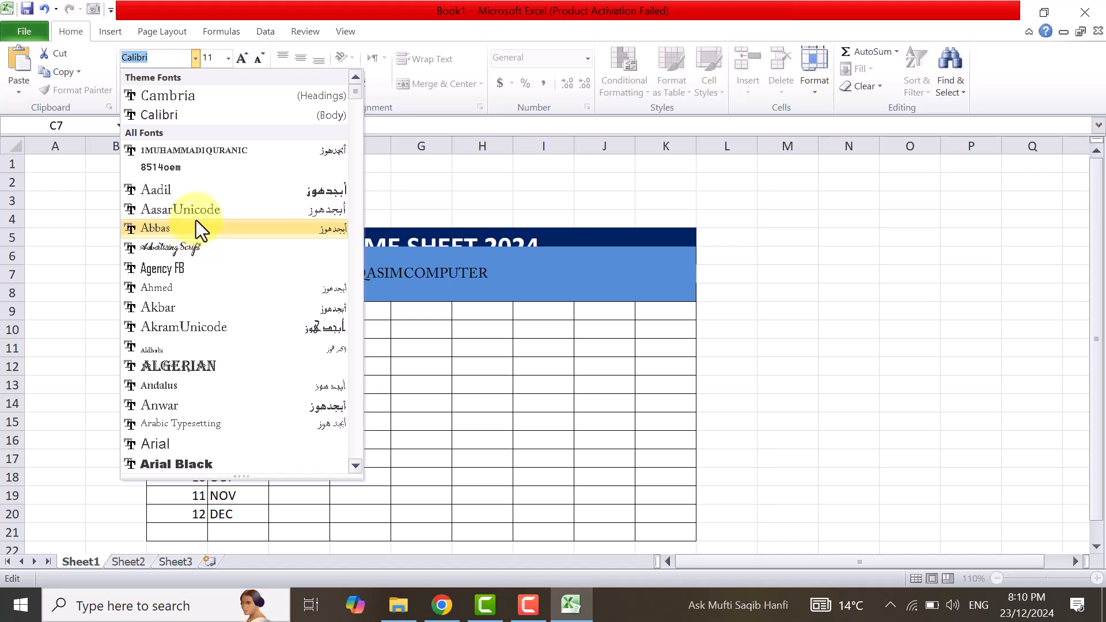
click(211, 461)
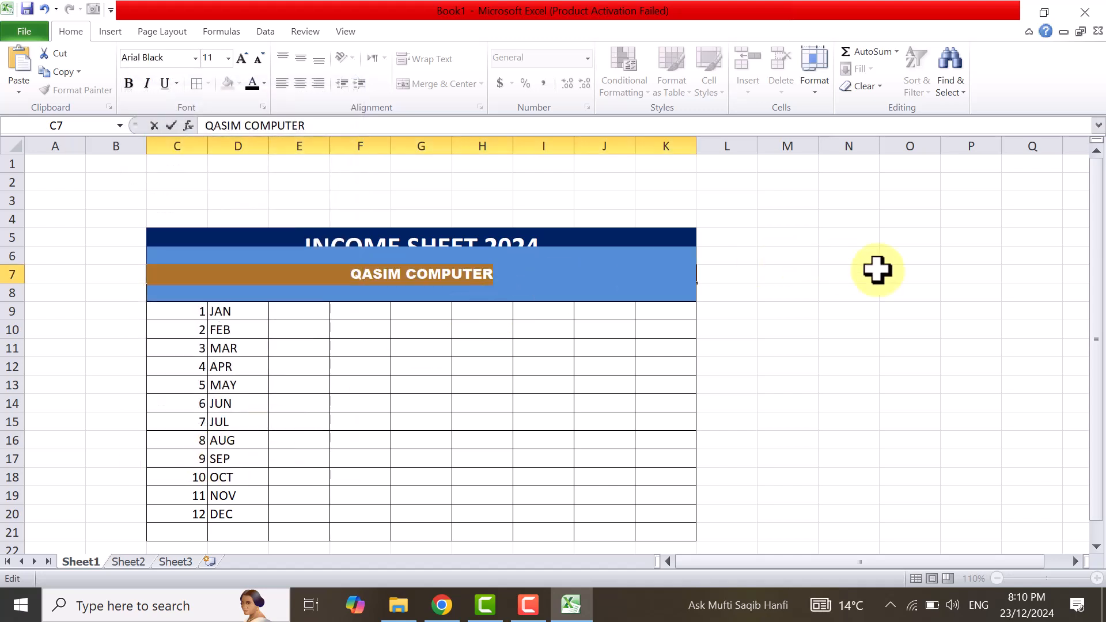
click(784, 294)
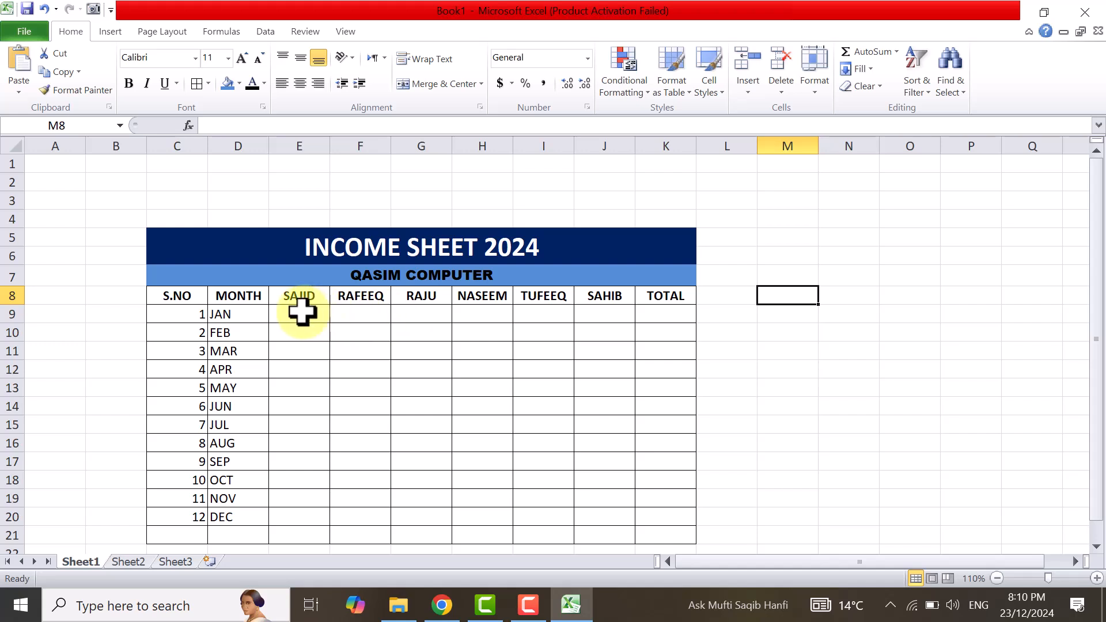
Center the serial numbers 1 to 12 in C9:C20 horizontally.
drag(185, 313, 199, 521)
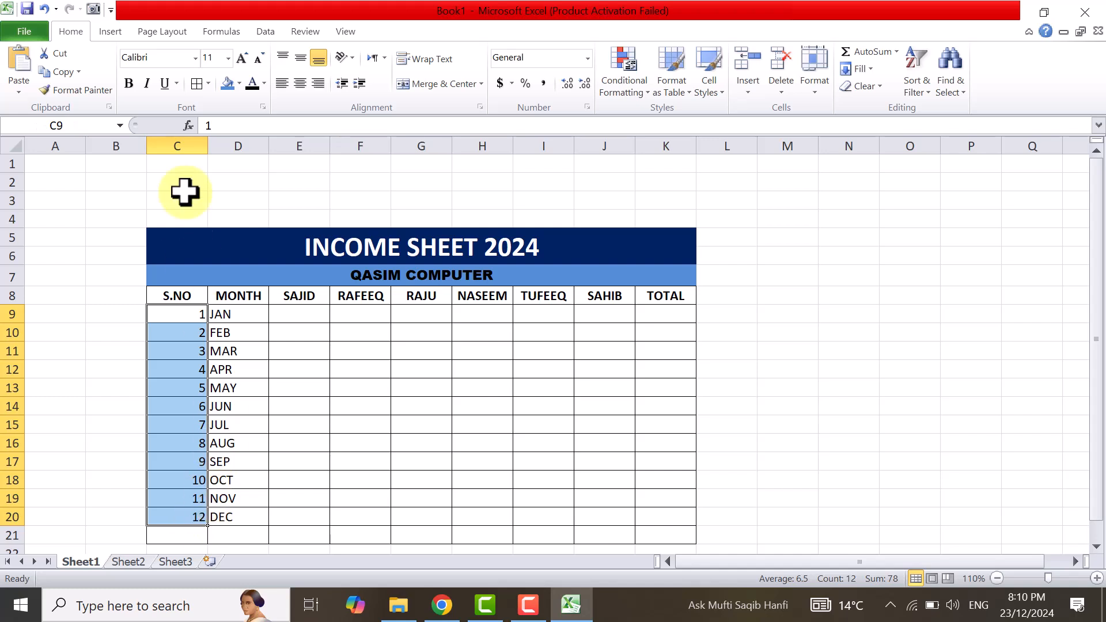
click(300, 83)
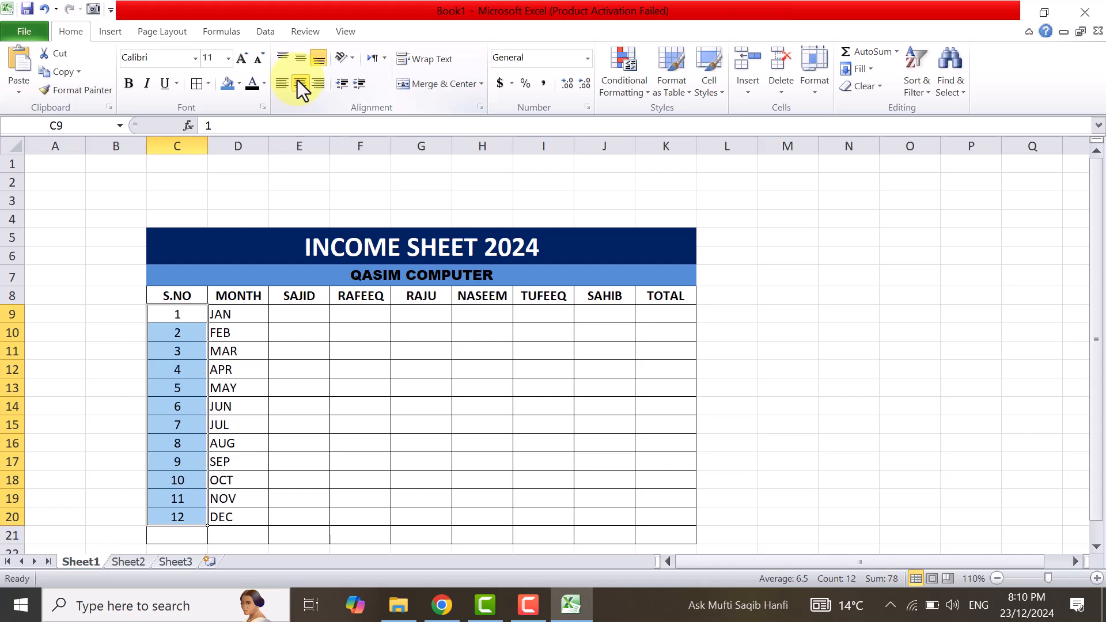
click(789, 238)
Enter 5000 as the January income for every person across E9:J9.
click(300, 314)
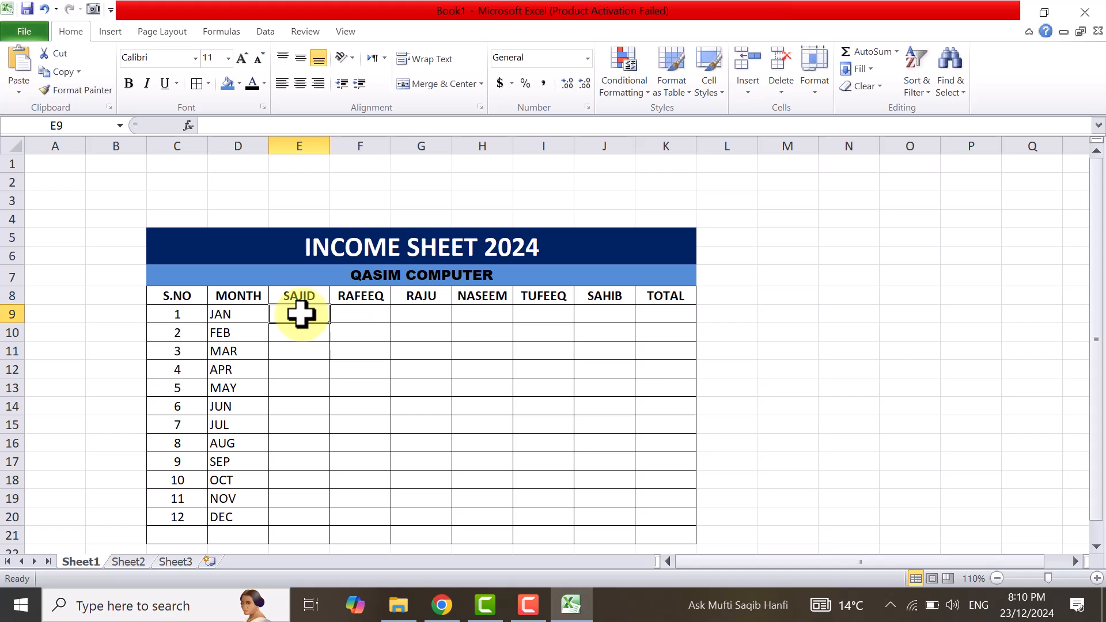
text(5000)
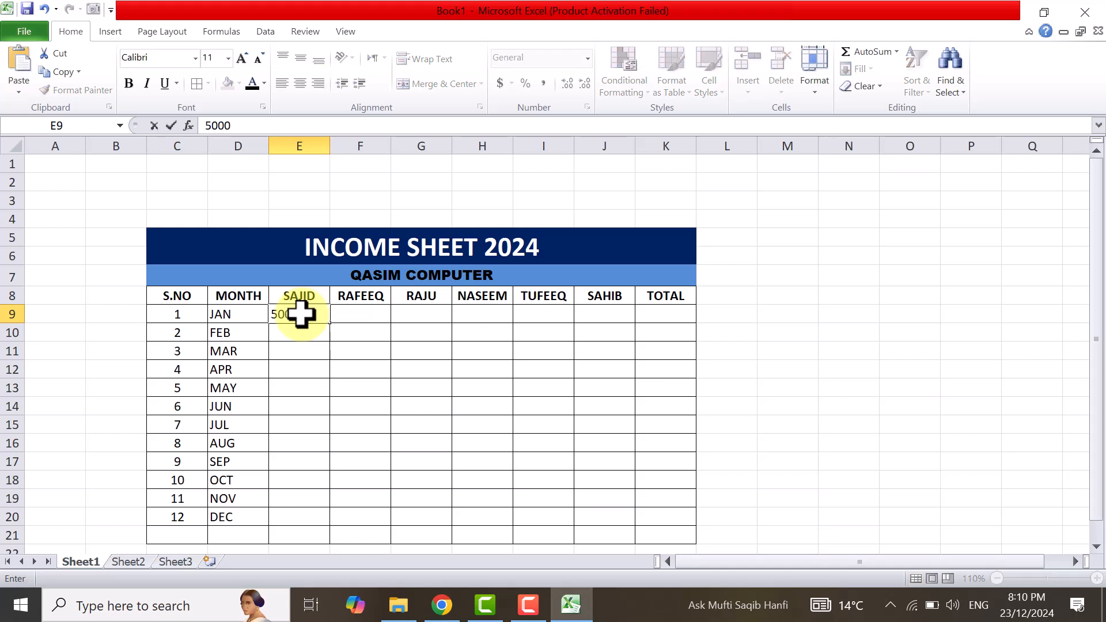
key(Tab)
text(5000)
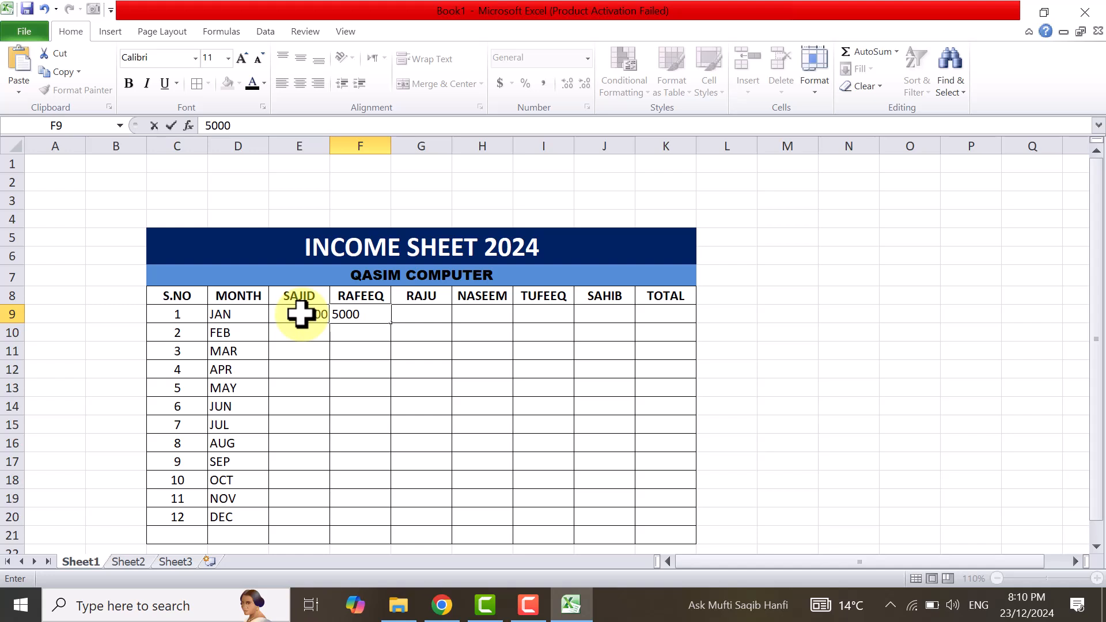
key(Tab)
text(5000)
key(Tab)
text(5000)
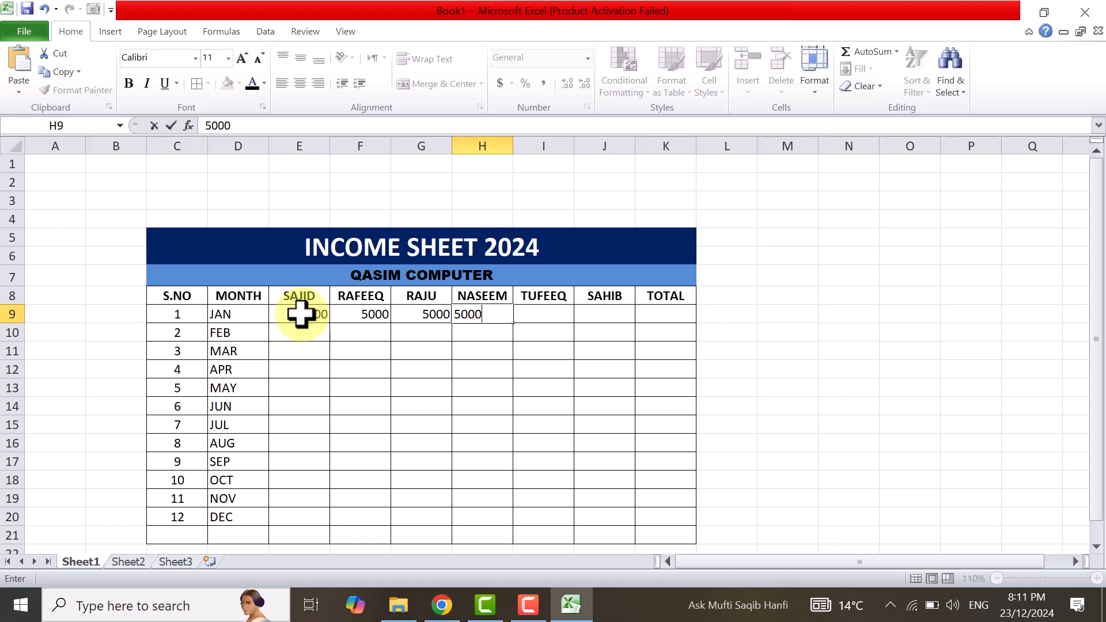
key(Tab)
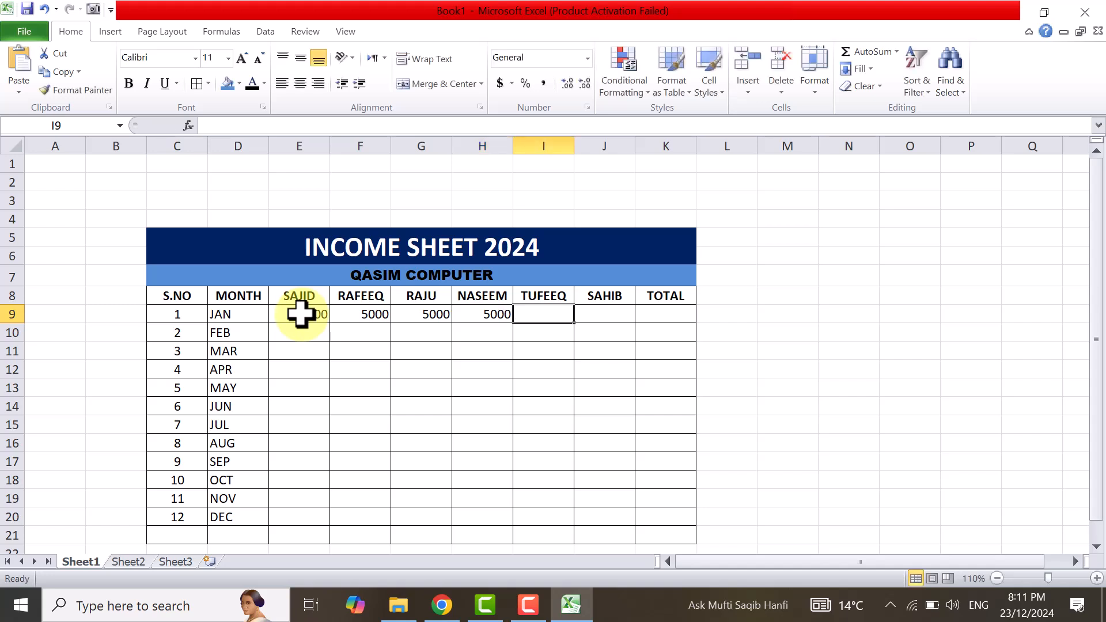
text(5000)
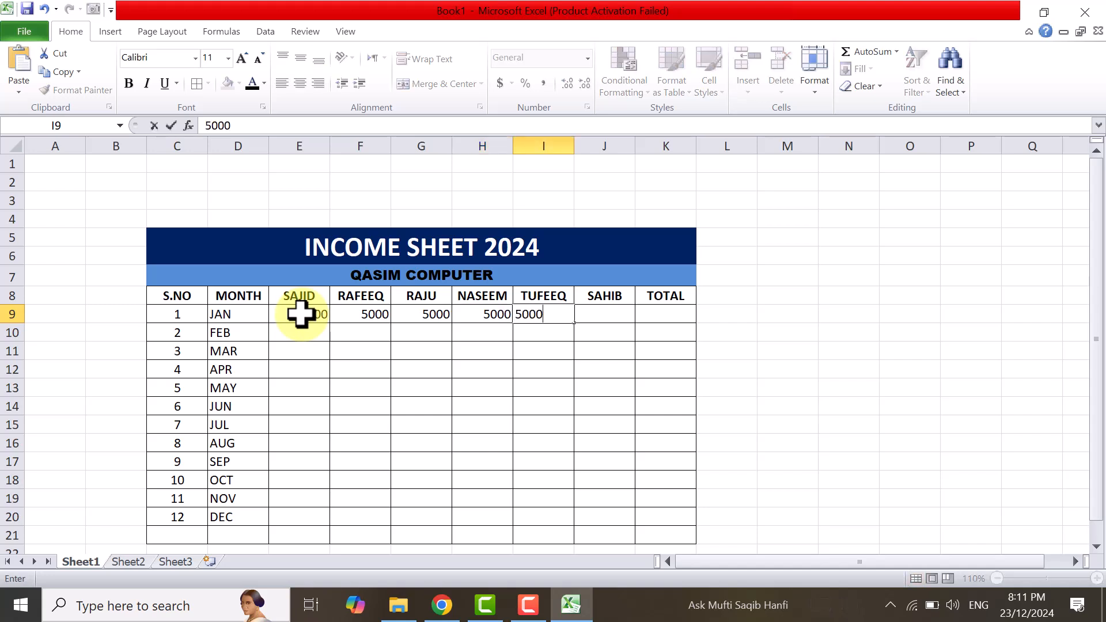
key(Tab)
text(5000)
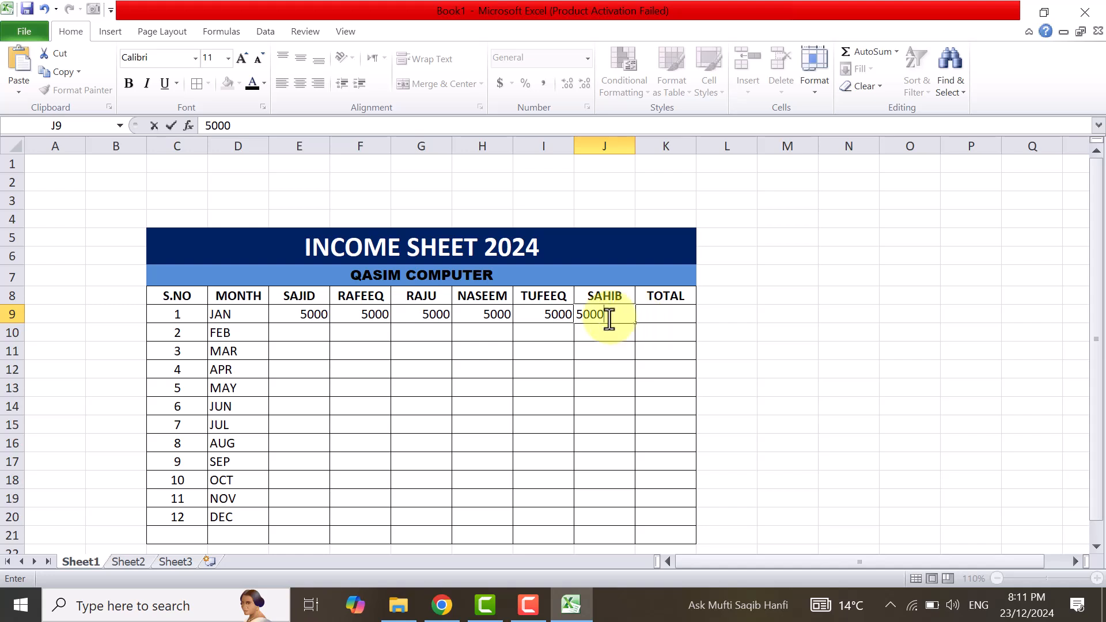
click(661, 311)
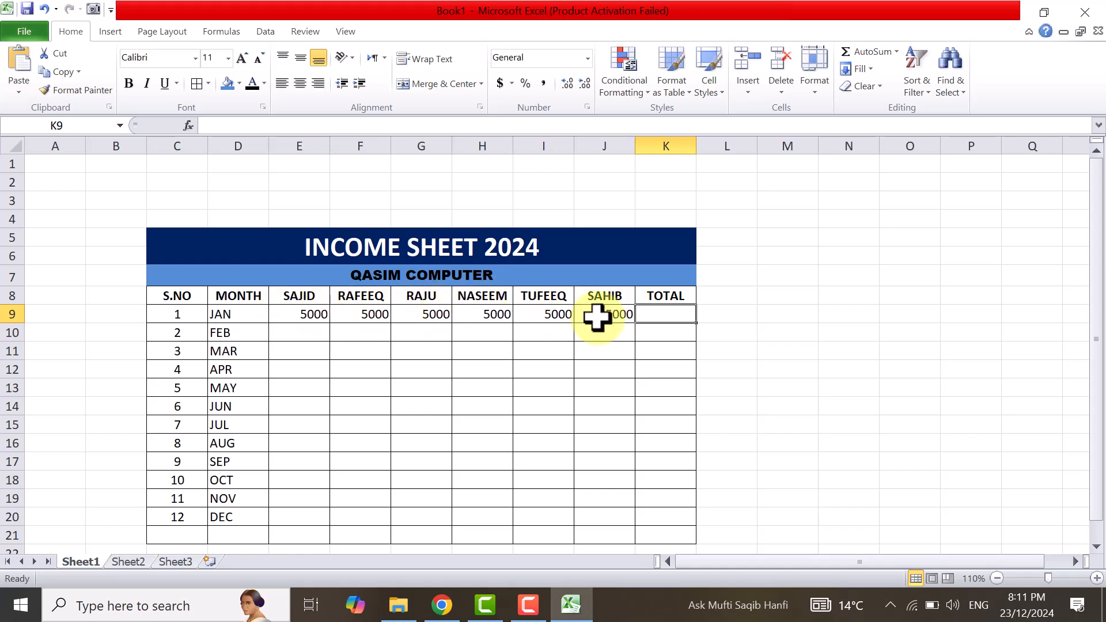
drag(291, 310, 653, 319)
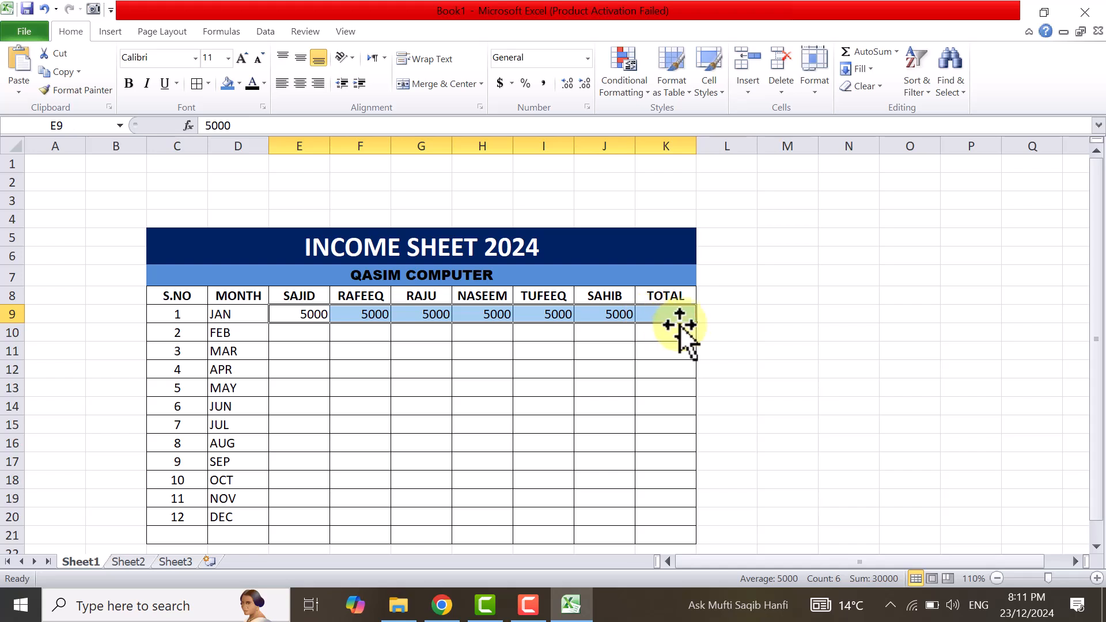
click(278, 334)
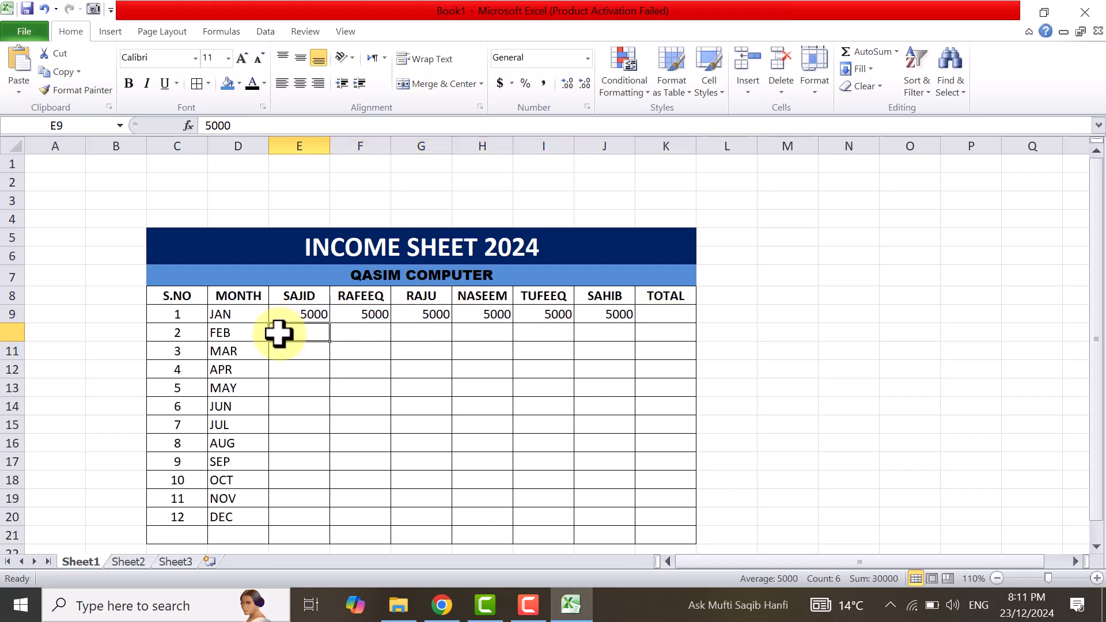
Sum the January incomes E9:J9 into the TOTAL cell K9 with AutoSum.
click(290, 312)
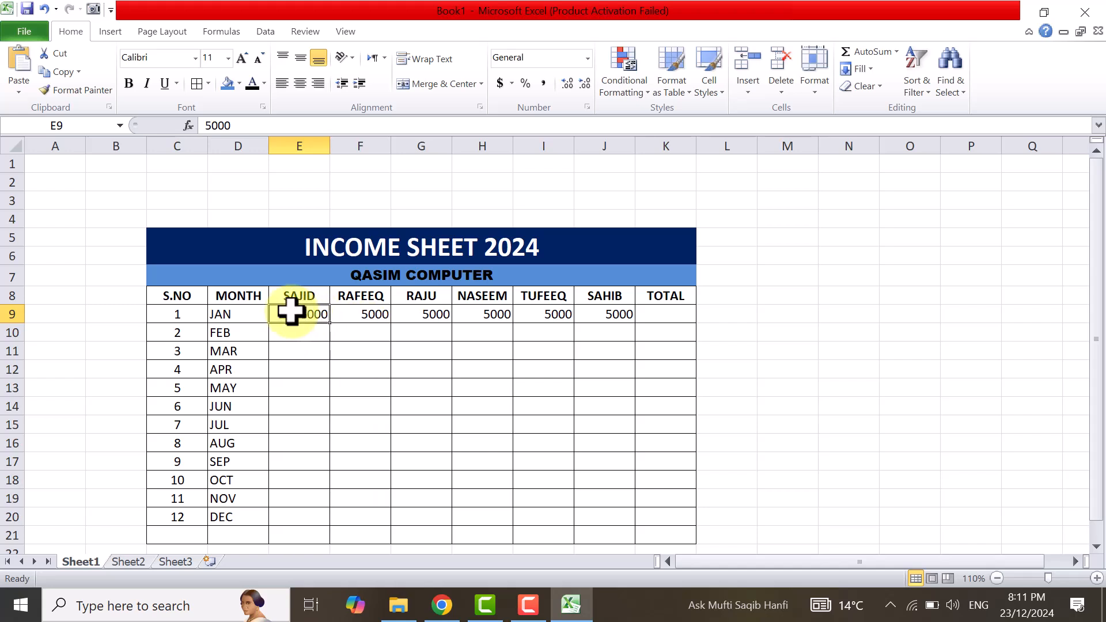
drag(290, 312, 663, 314)
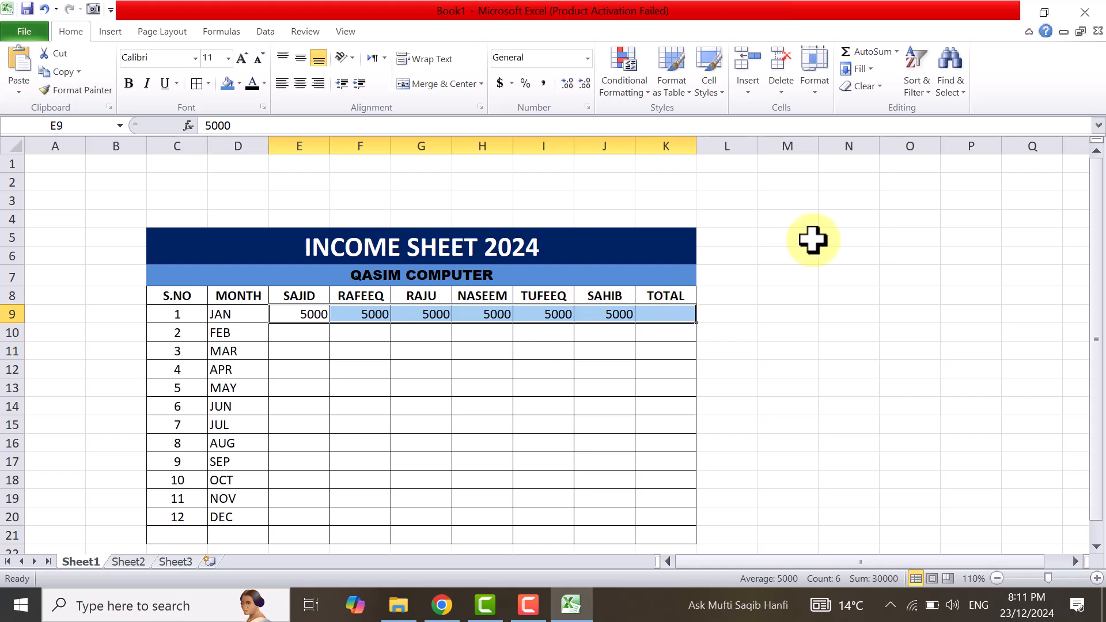
click(869, 51)
click(746, 310)
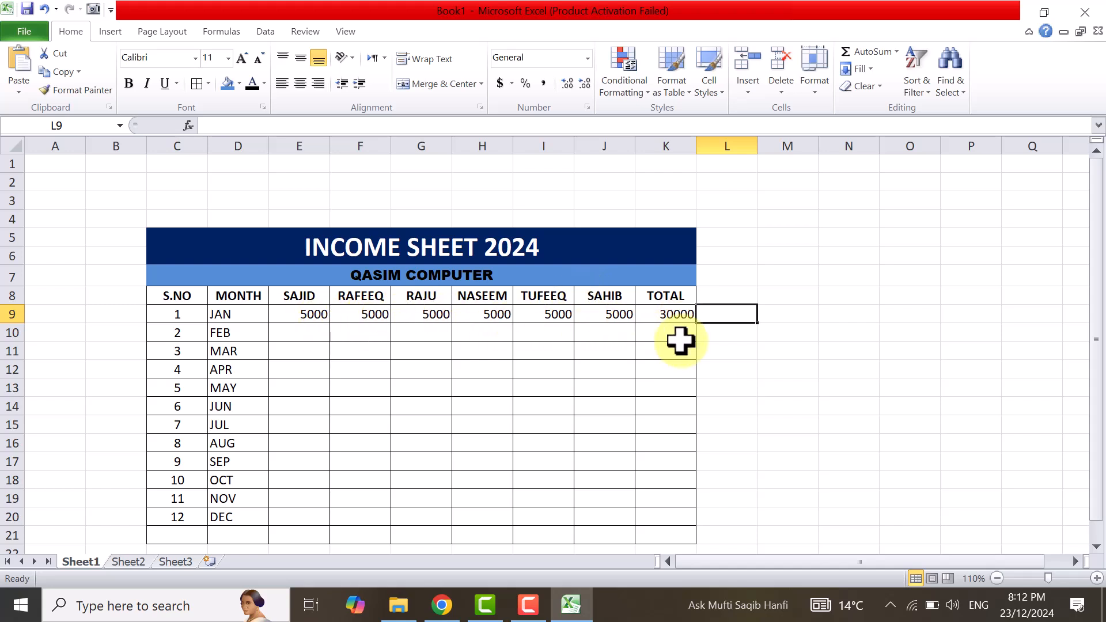
Fill the January total formula from K9 down through the December row, K20.
click(680, 321)
drag(696, 323, 689, 519)
key(ctrl+z)
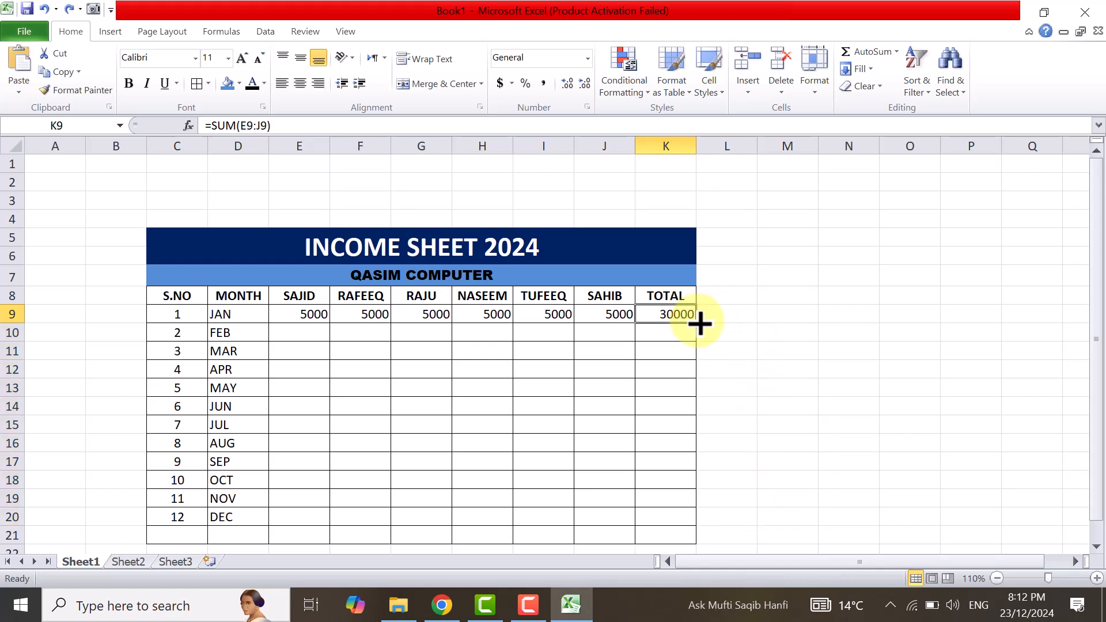
drag(695, 324, 687, 519)
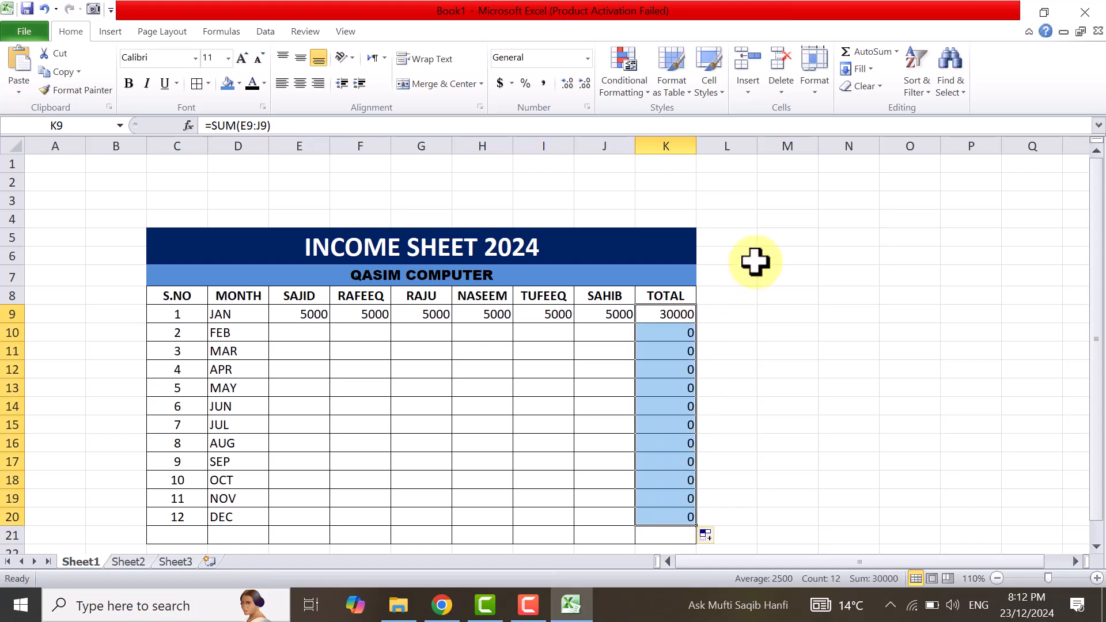
Enter the February incomes 3000, 3000, 2000, 2000, 1000 and 10000 across E10:J10.
click(308, 331)
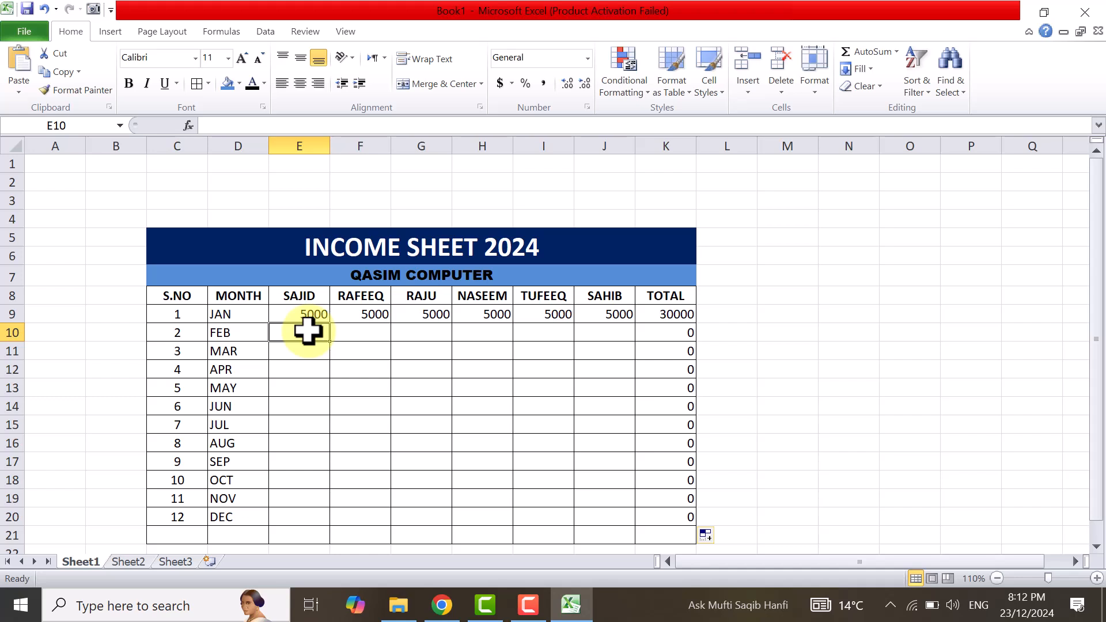
text(3000)
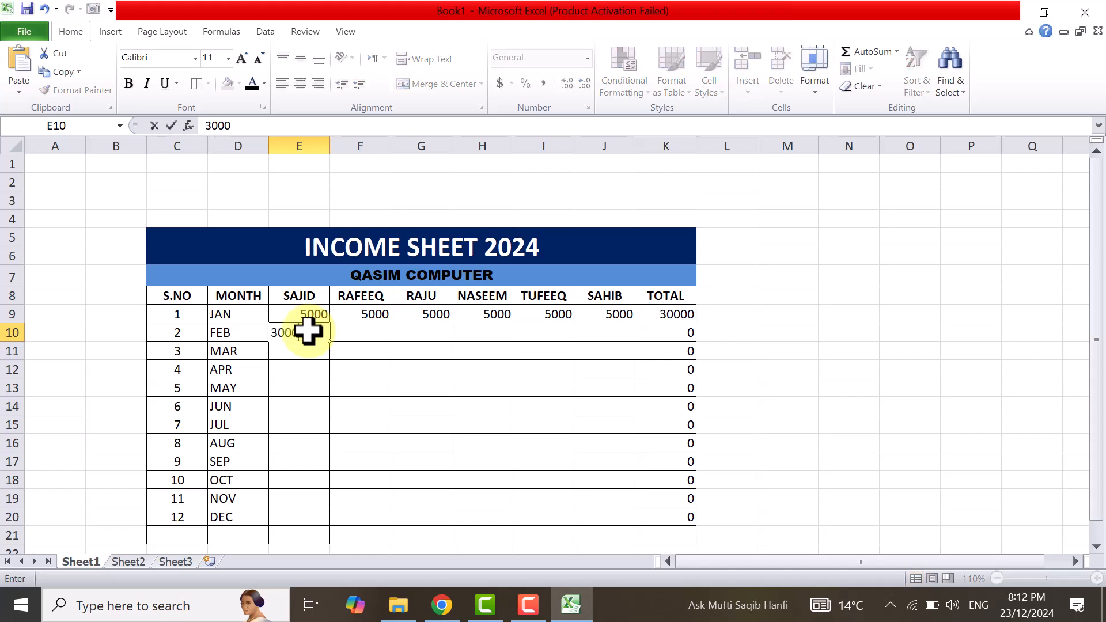
key(Tab)
text(3)
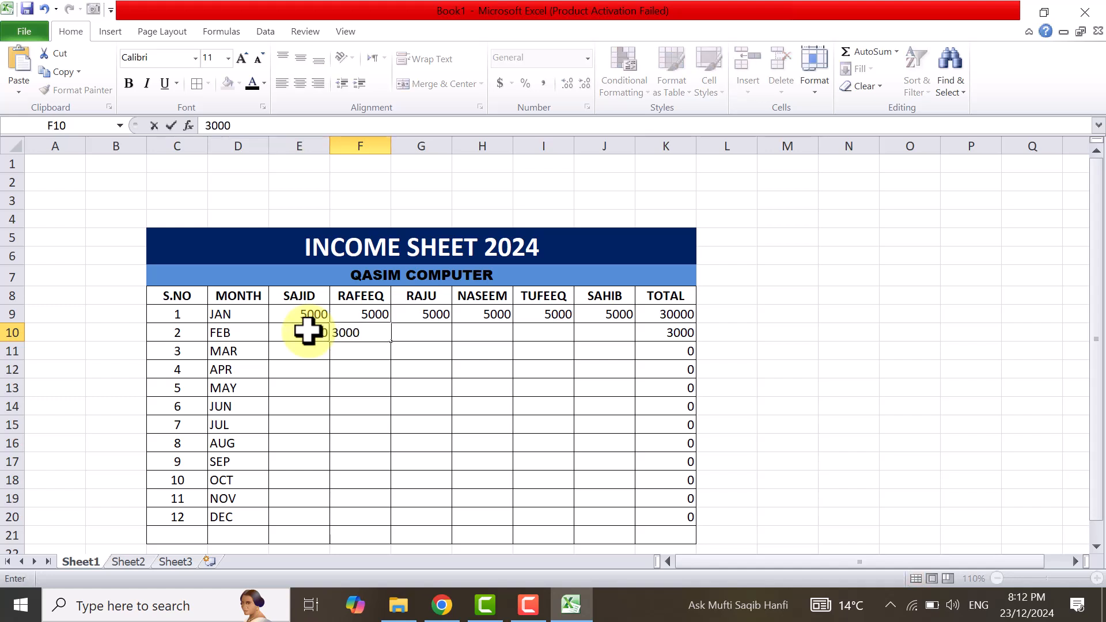
key(Tab)
text(2000)
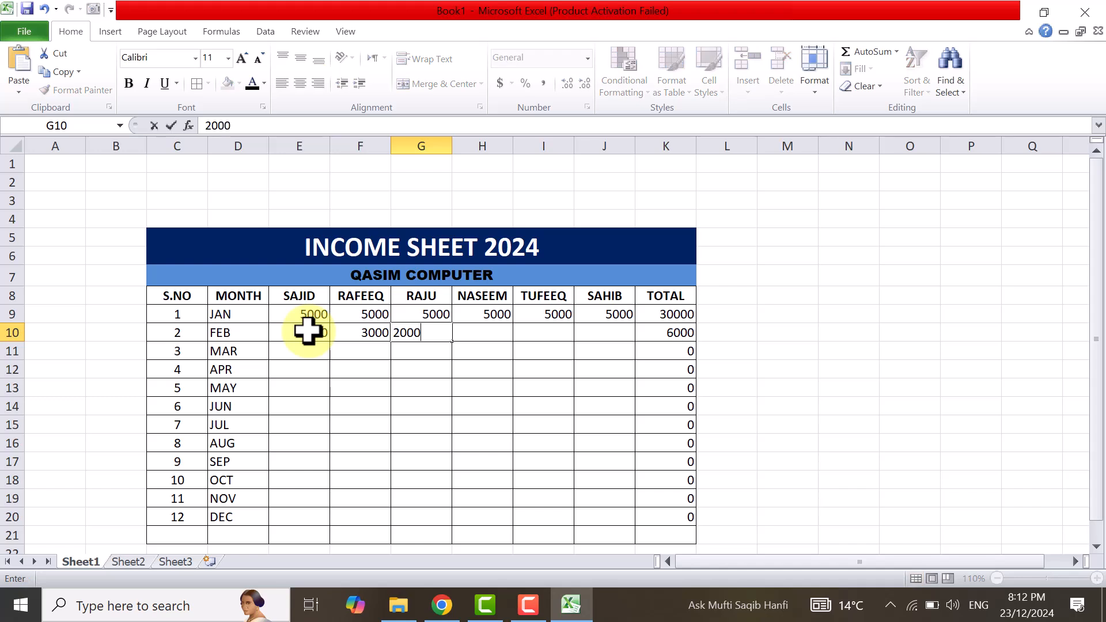
key(Tab)
text(2)
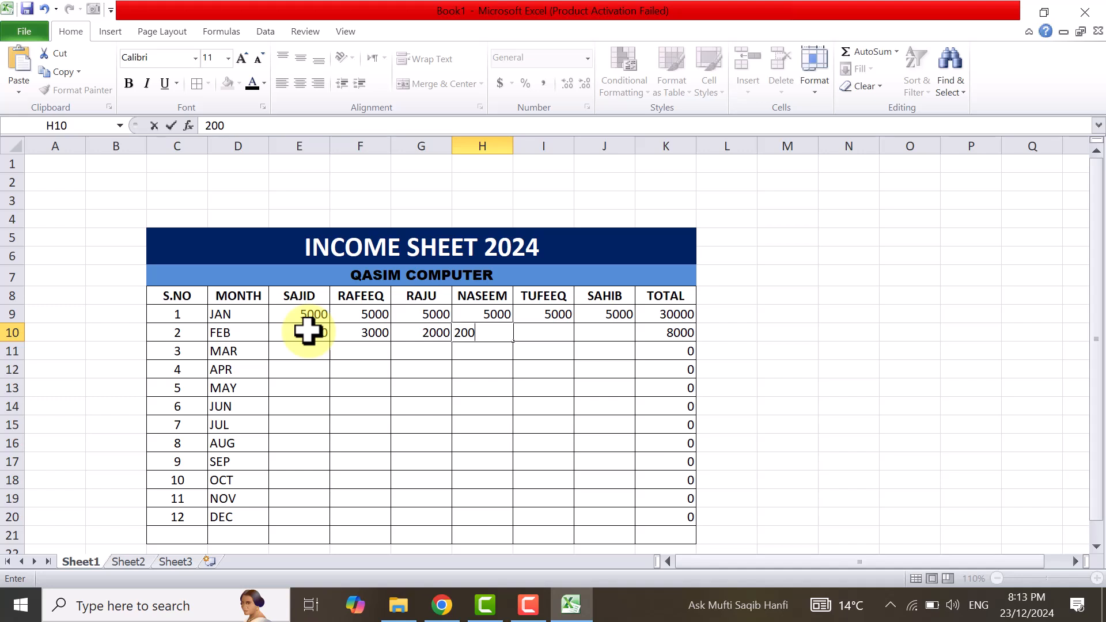
key(Tab)
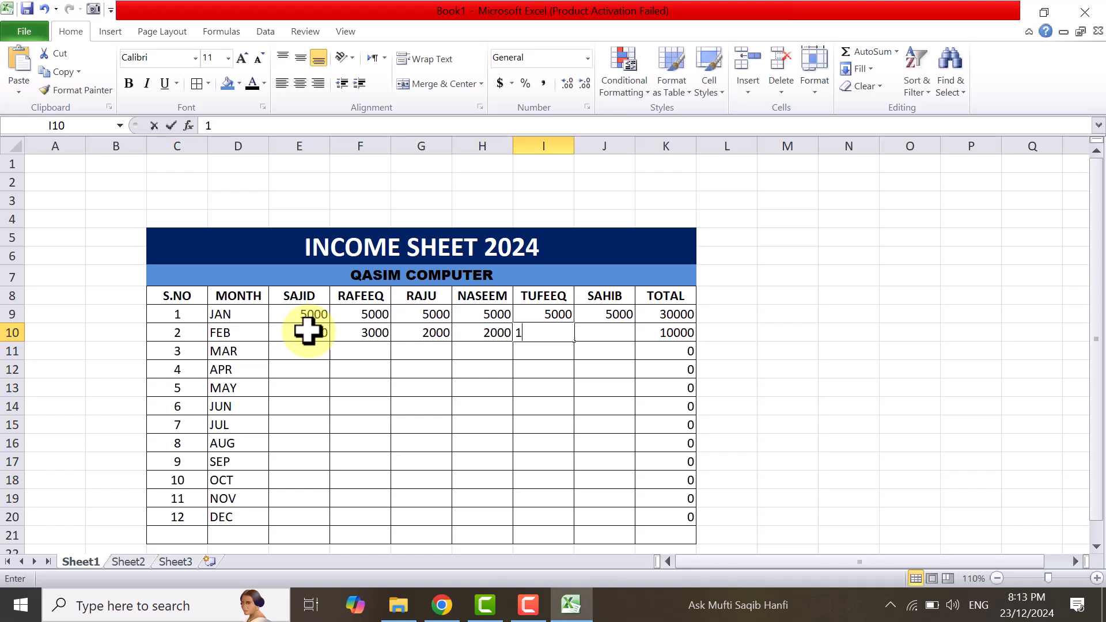
text(1)
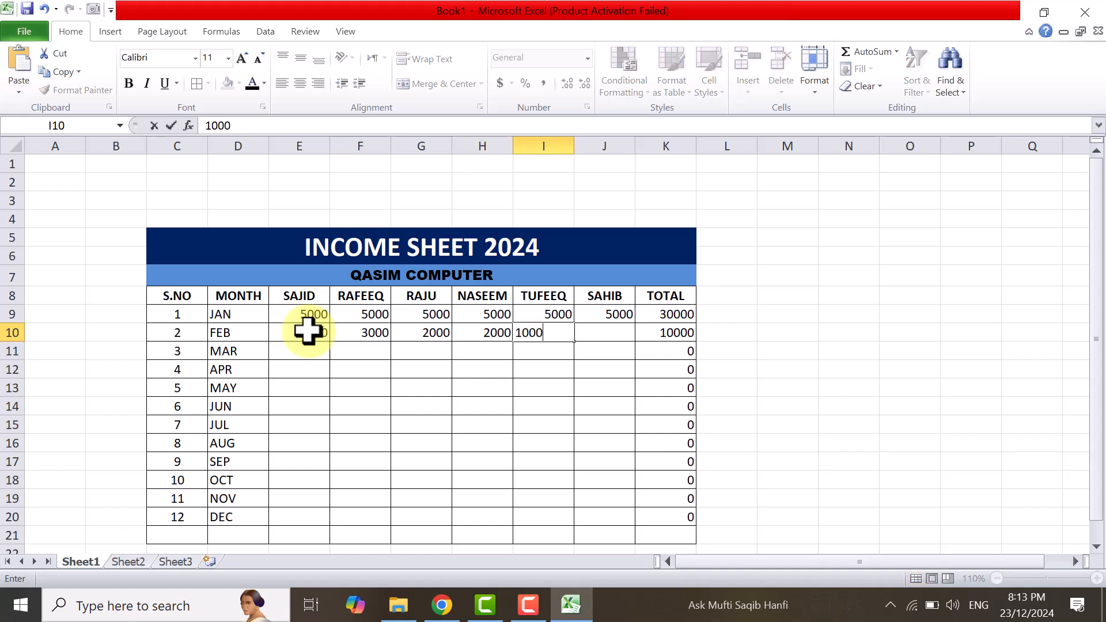
key(Tab)
text(10)
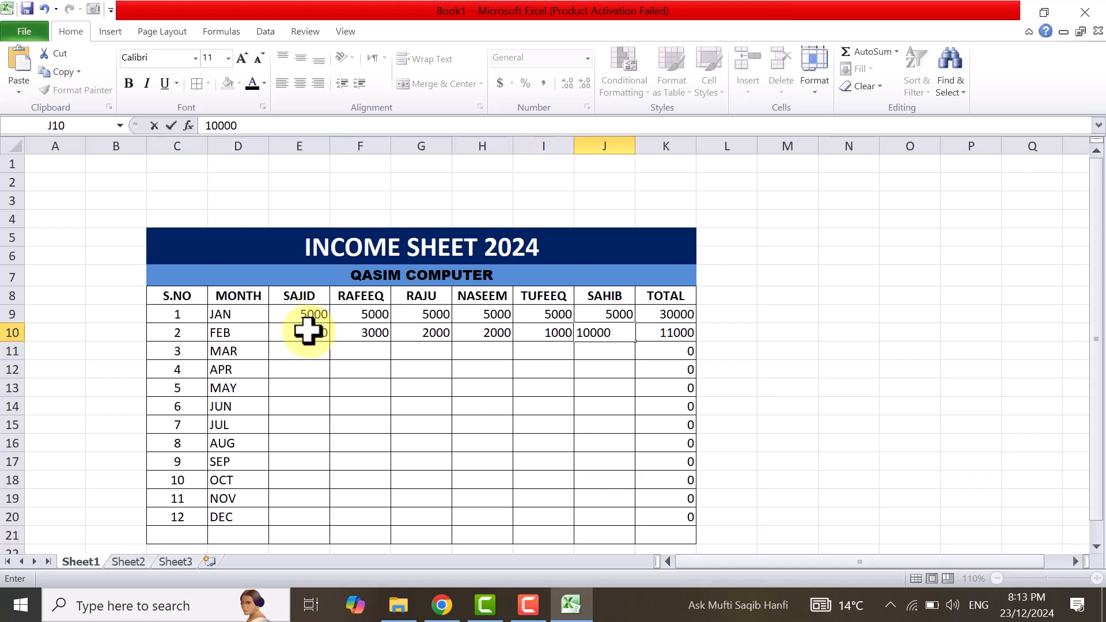
key(Tab)
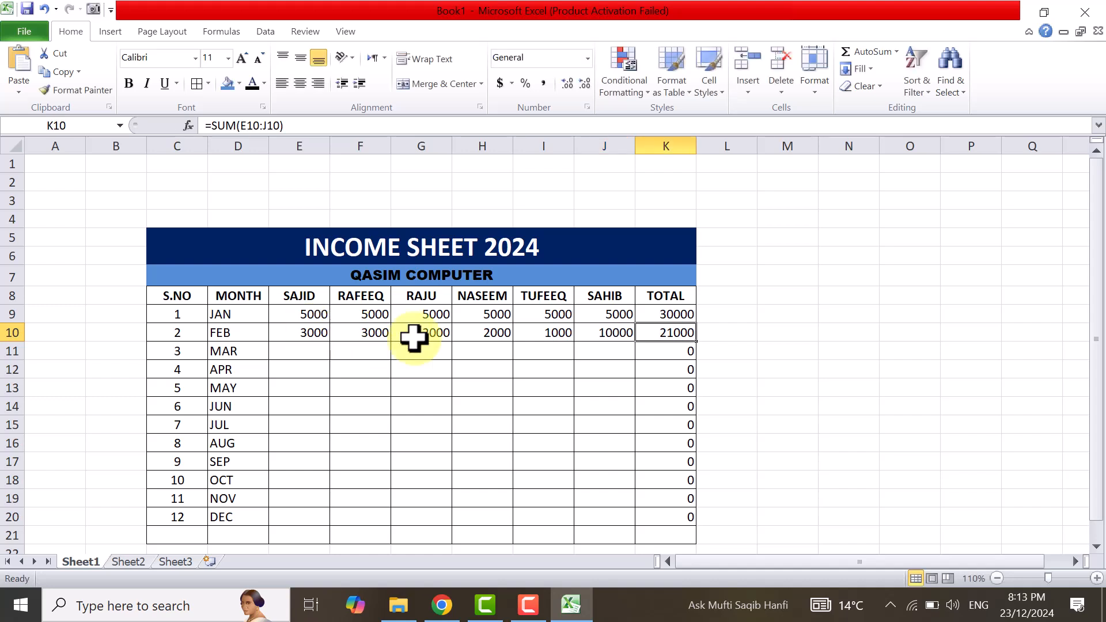
Sum the first income column E9:E20 into E21 and fill that formula across to K21.
click(305, 348)
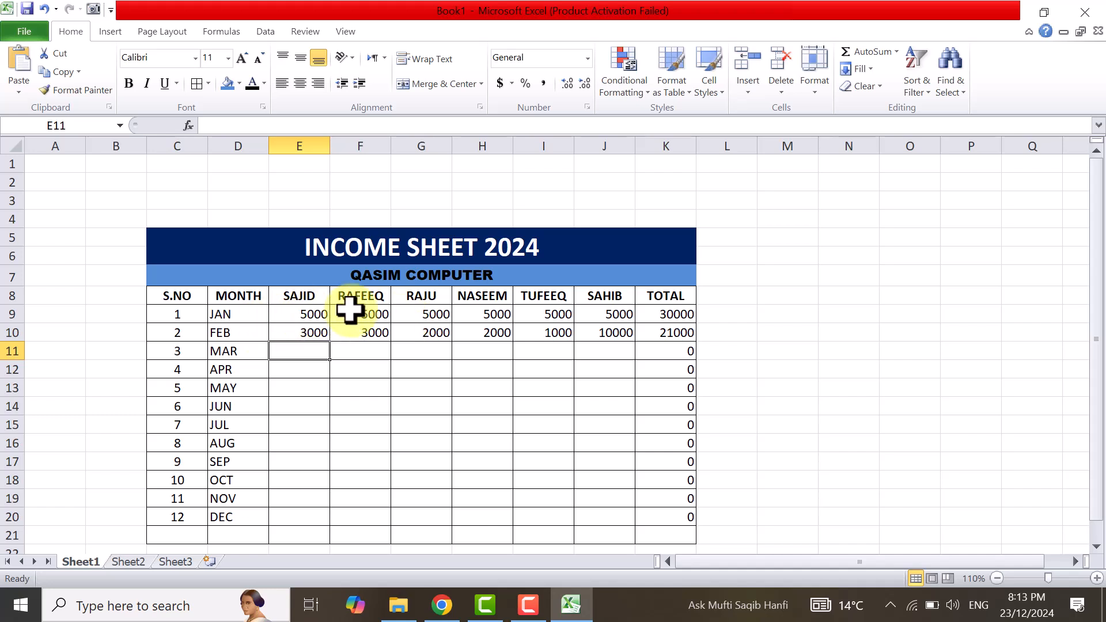
drag(301, 312, 616, 314)
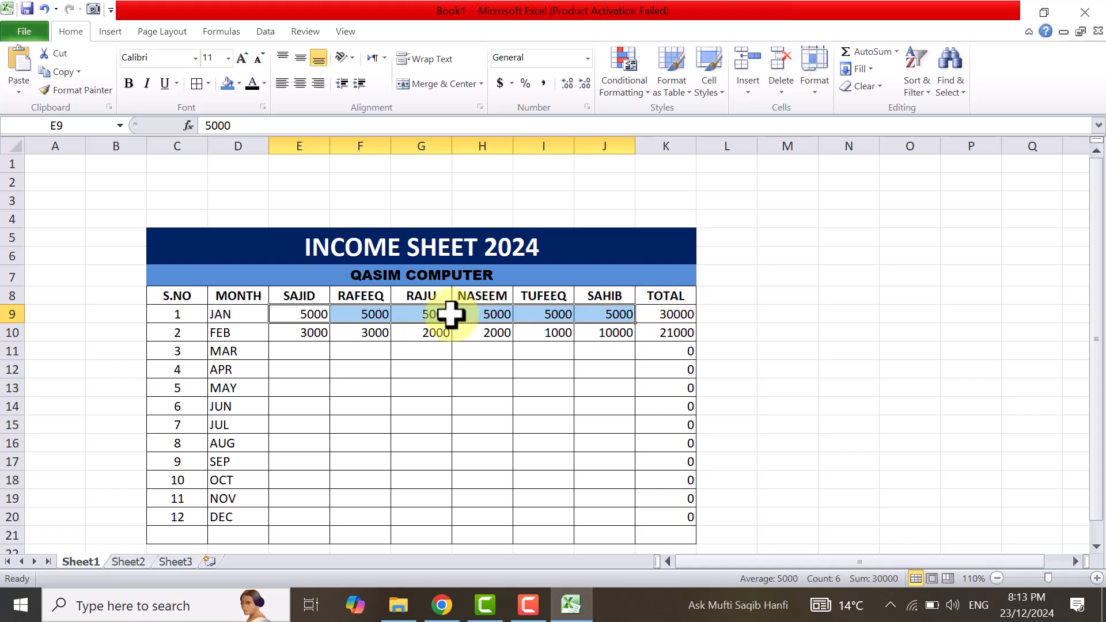
click(294, 310)
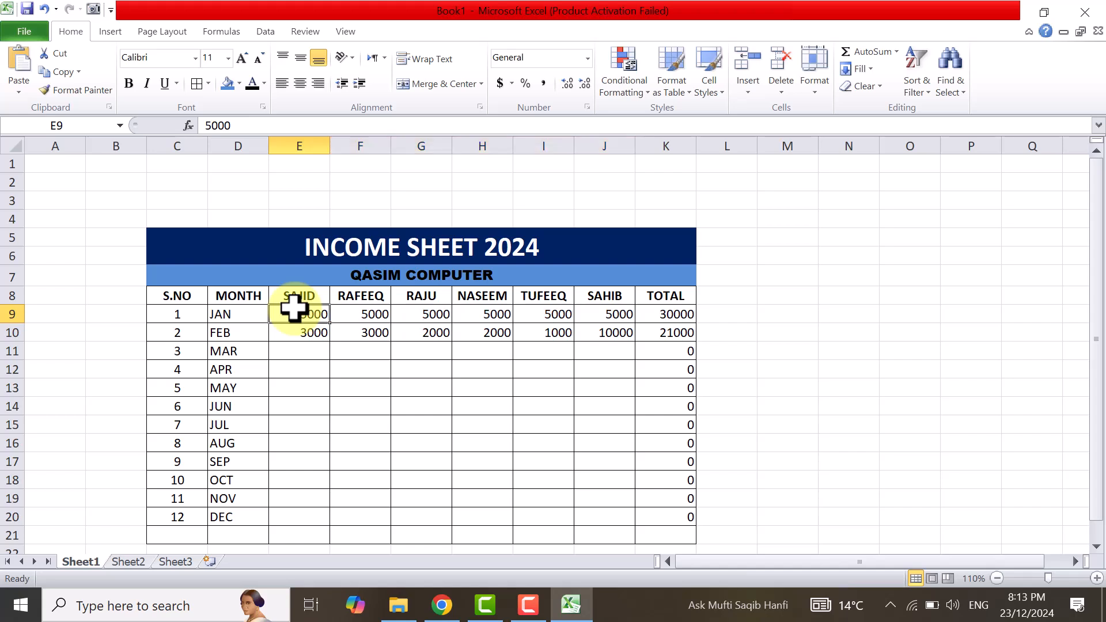
drag(294, 309, 326, 534)
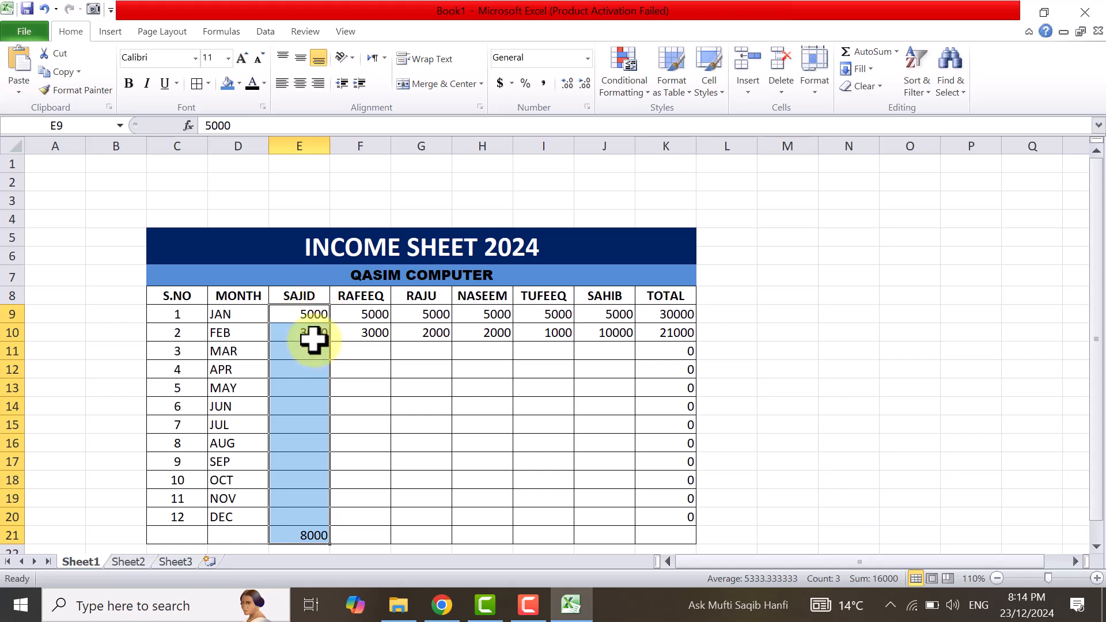
click(370, 534)
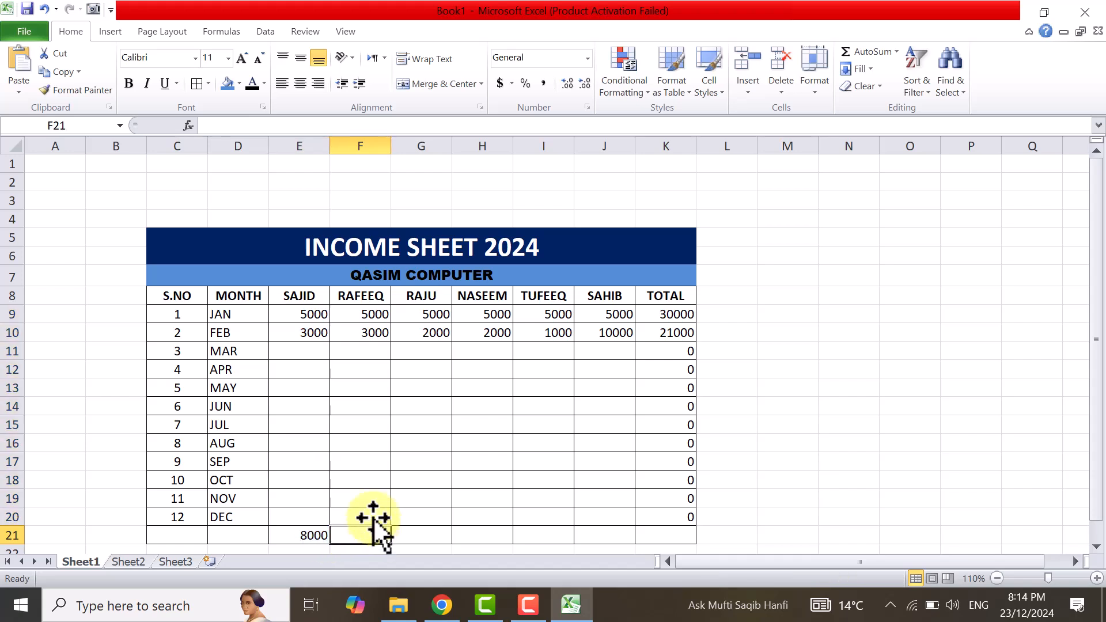
click(301, 537)
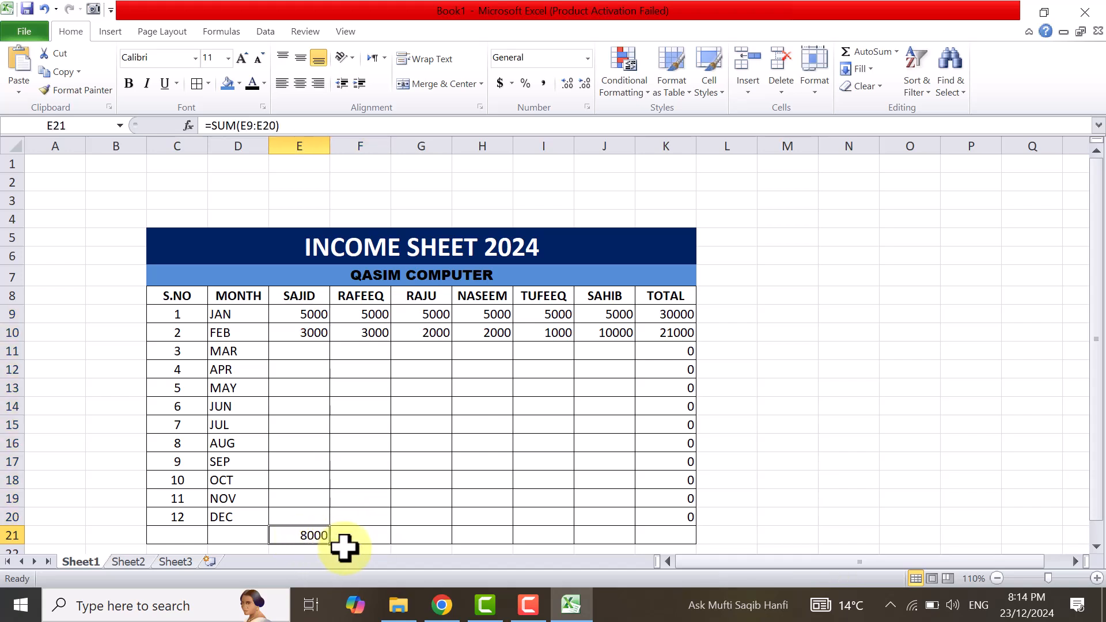
drag(329, 542, 684, 557)
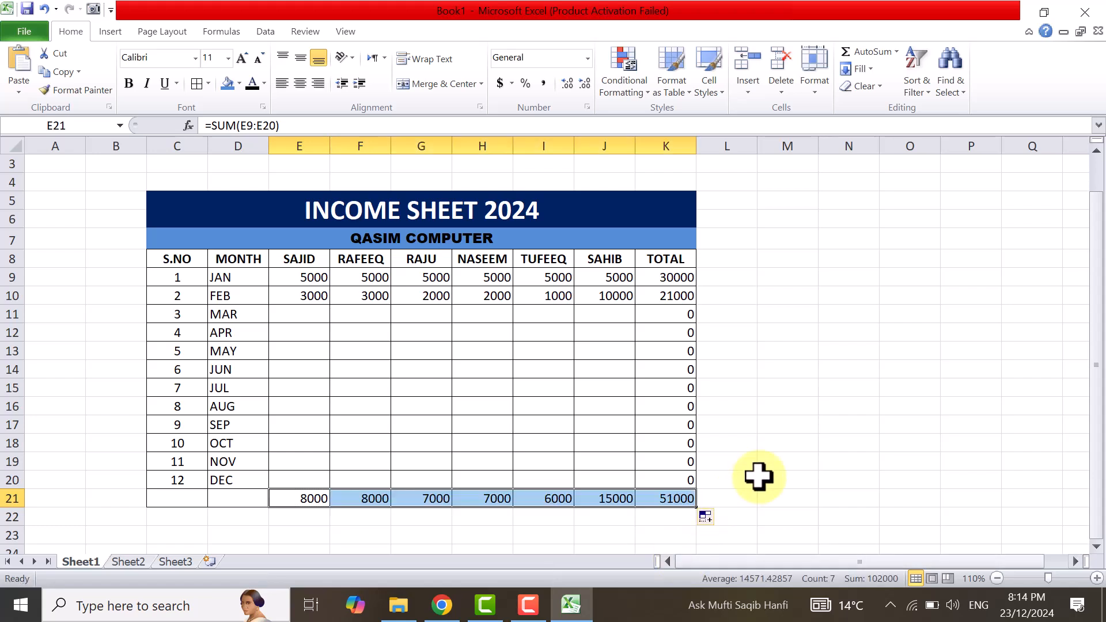
Merge and center the empty cells C21:D21 and align them vertically to the middle.
click(294, 316)
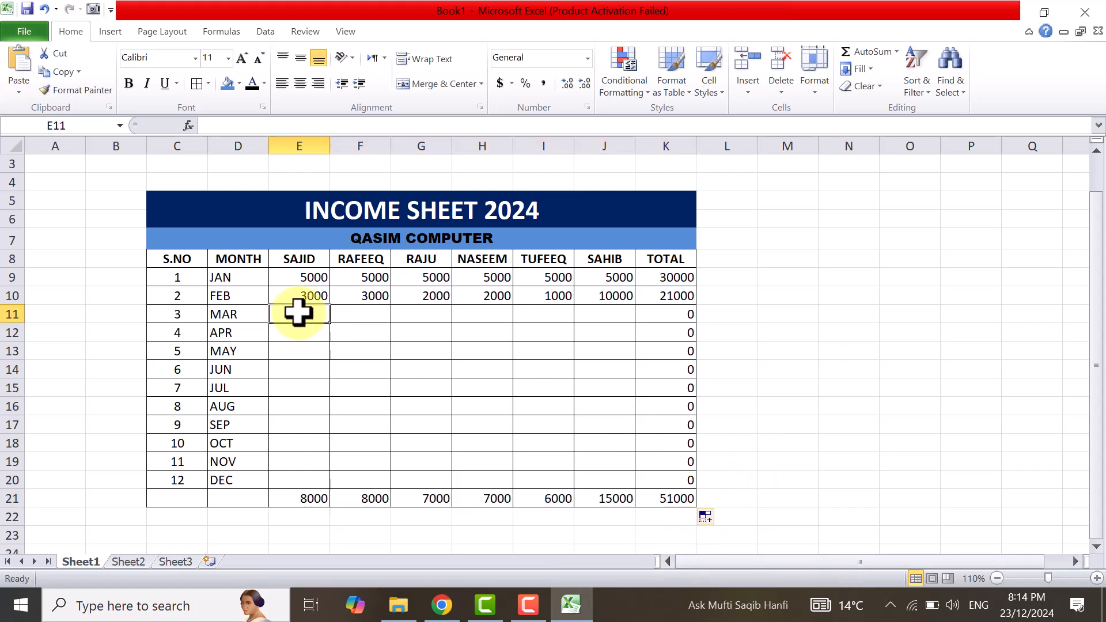
drag(165, 497, 236, 498)
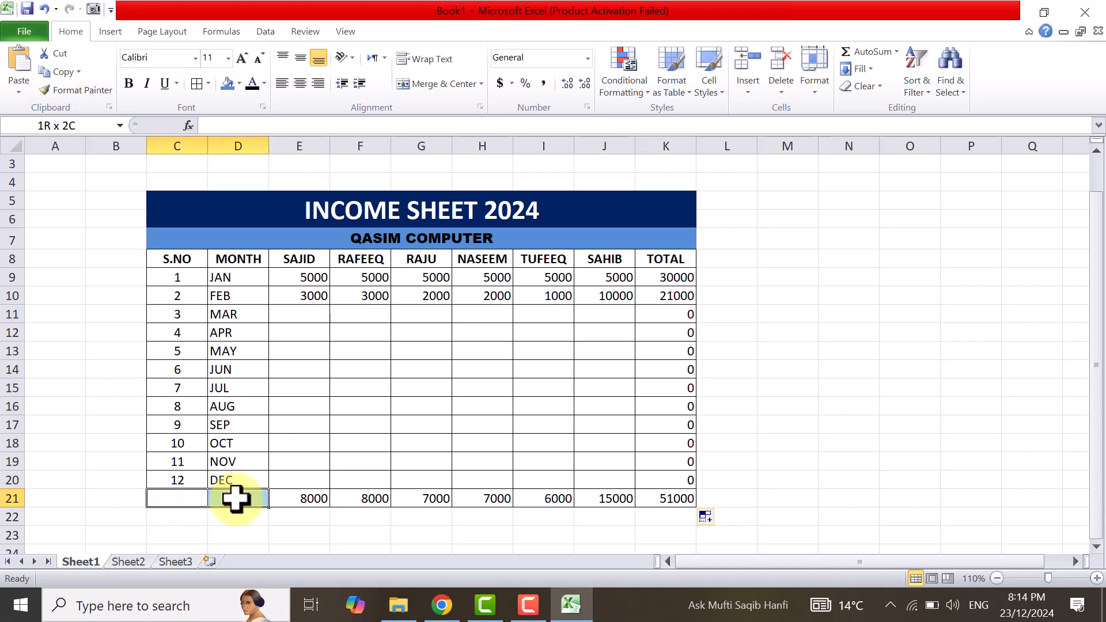
click(437, 88)
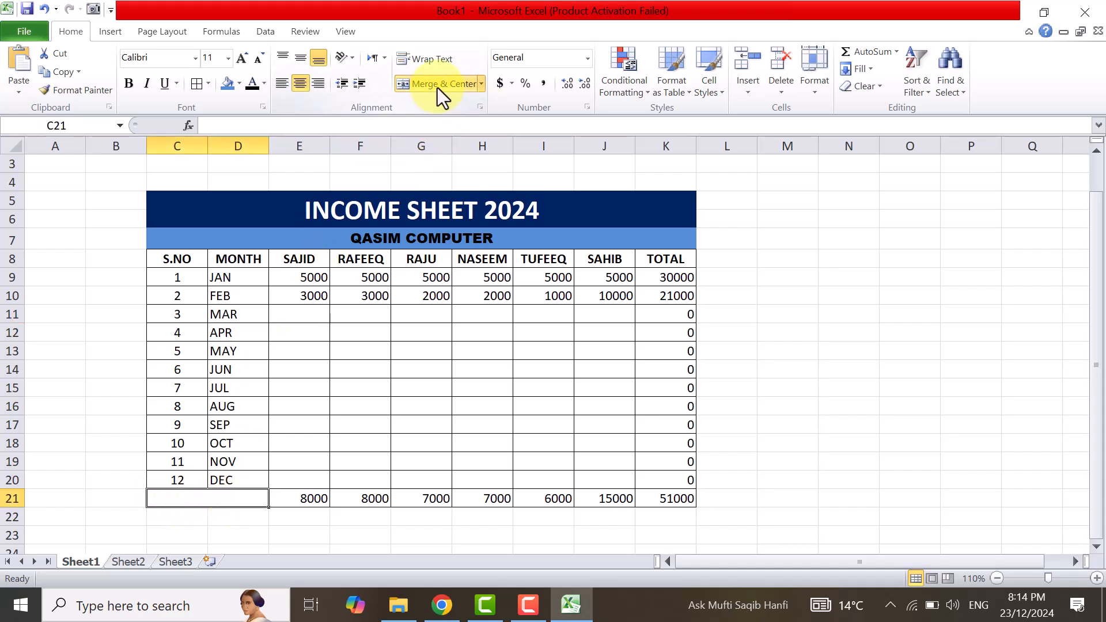
click(301, 58)
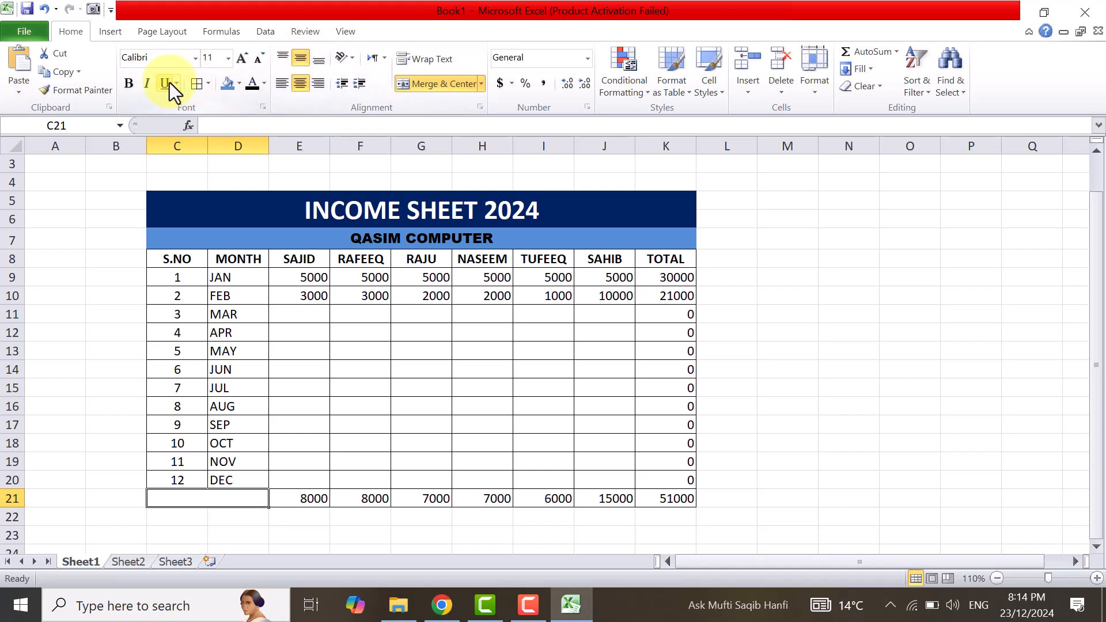
Set the merged cell C21's font color to black and enter the label GRAND TOTAL.
click(265, 82)
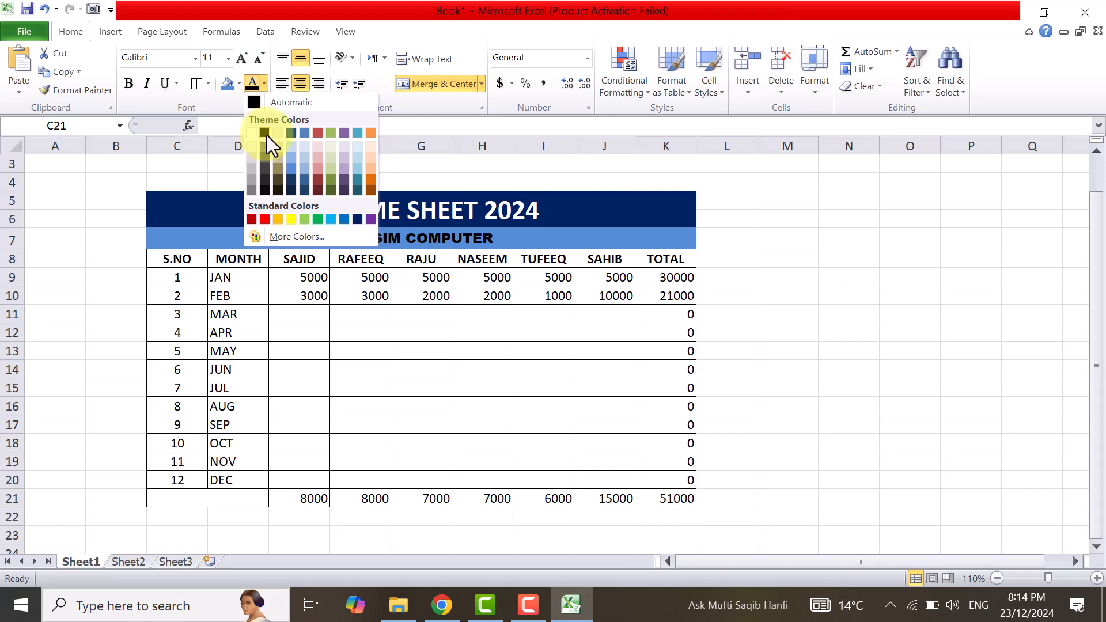
click(266, 134)
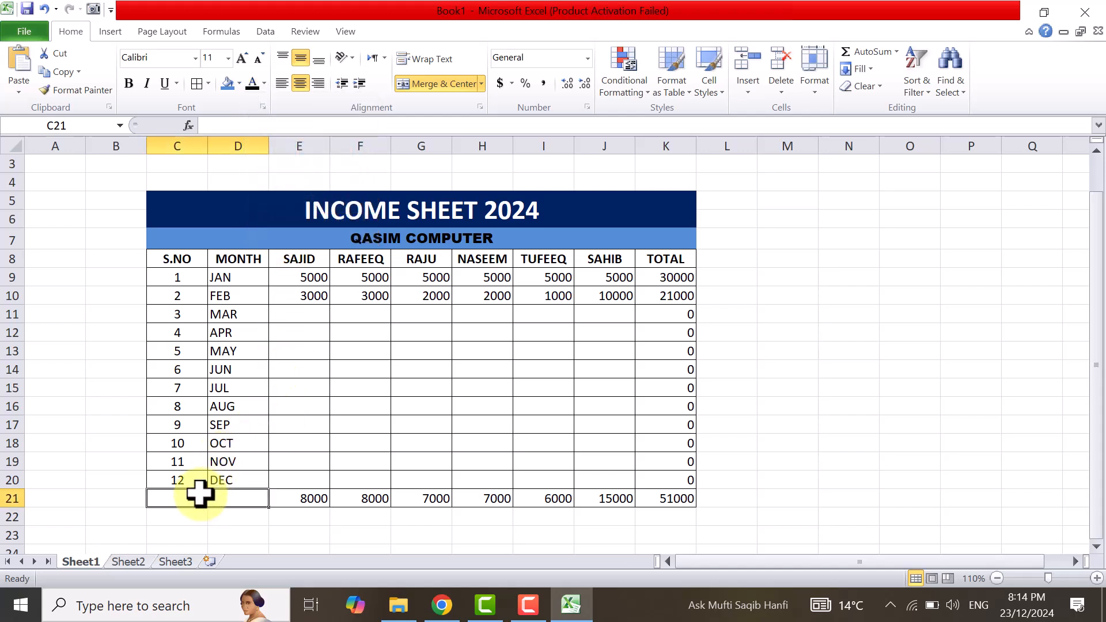
text(GRAND TOTAL)
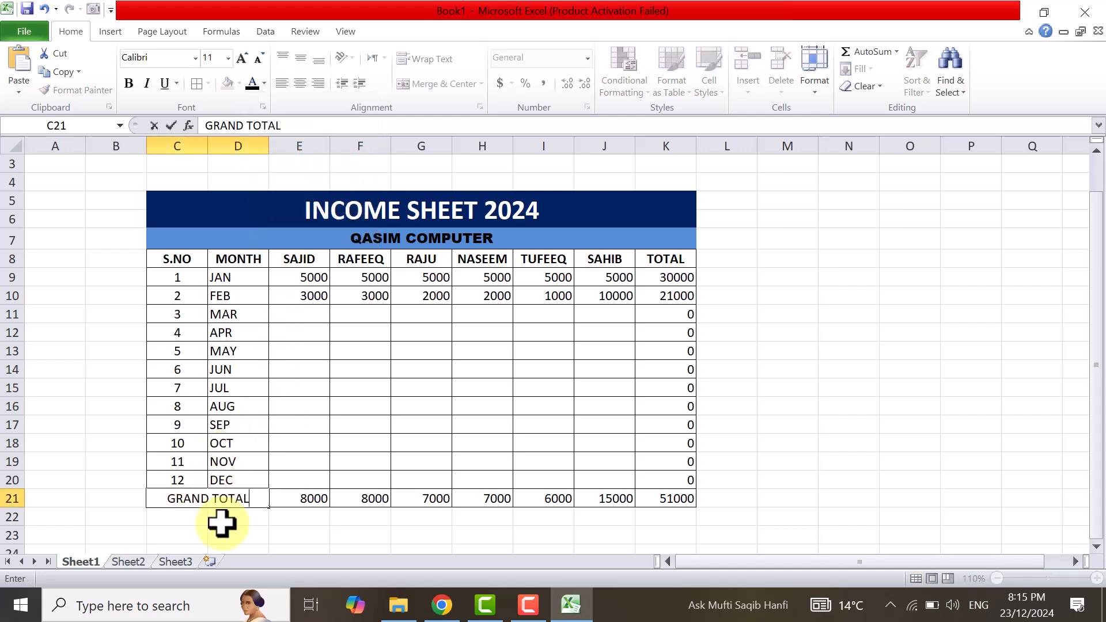
click(301, 315)
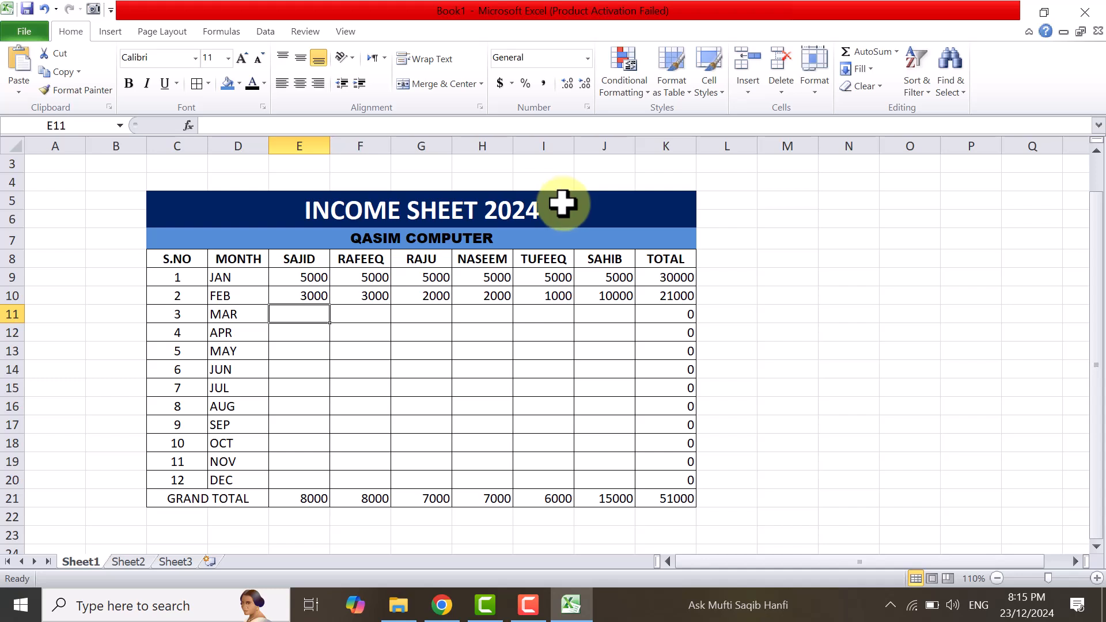
Enter the March incomes 5000, 3000, 3000, 5000, 3000 and 5000 across E11:J11.
click(325, 345)
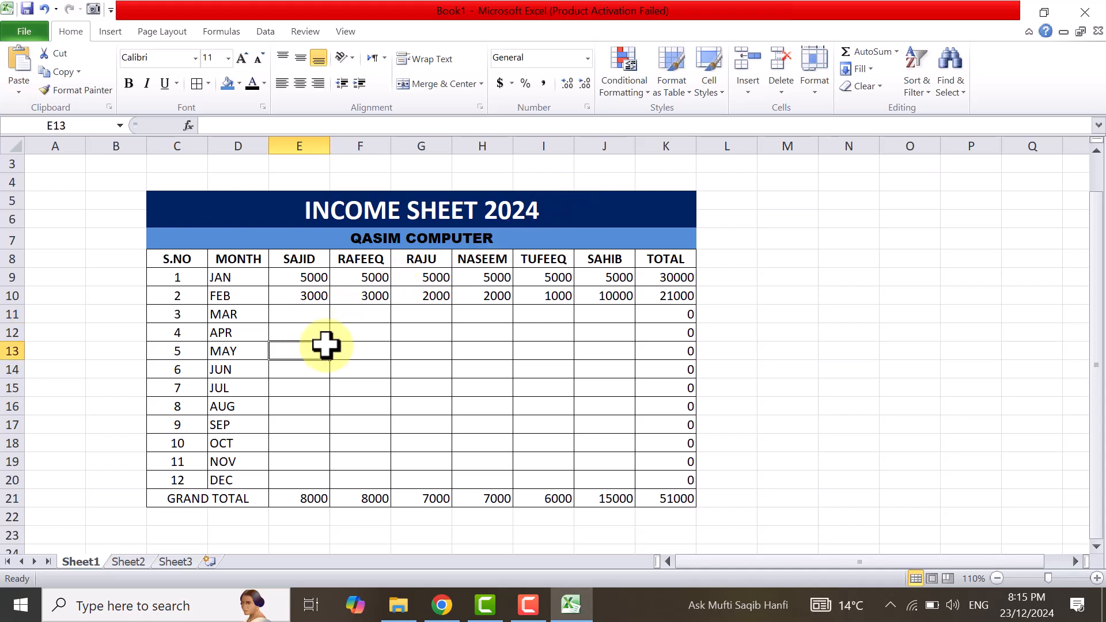
click(298, 314)
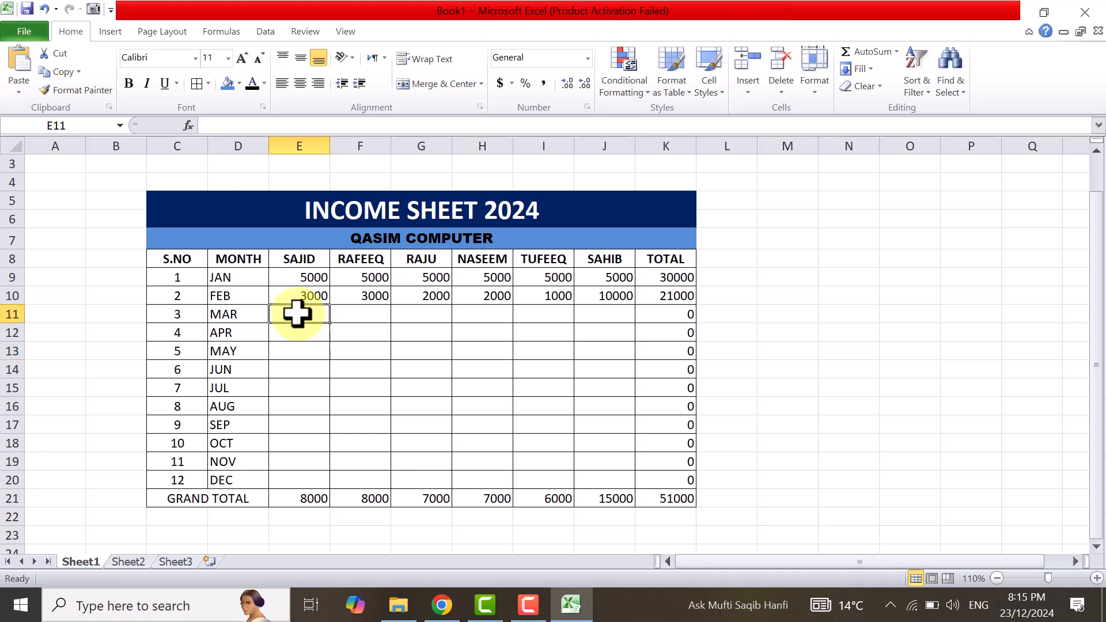
text(5000)
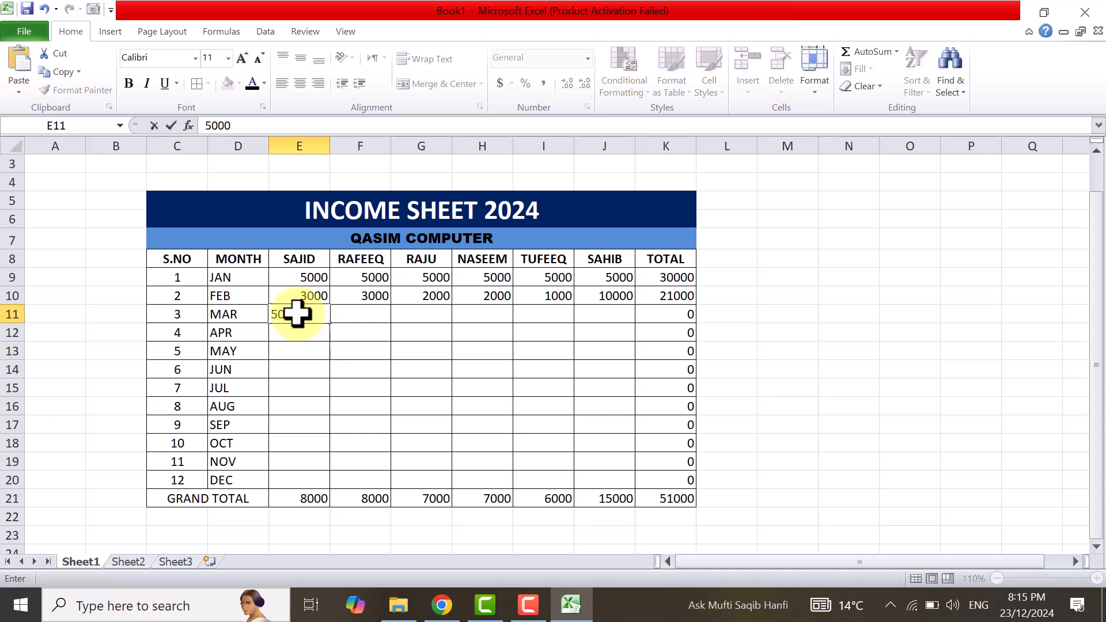
key(Tab)
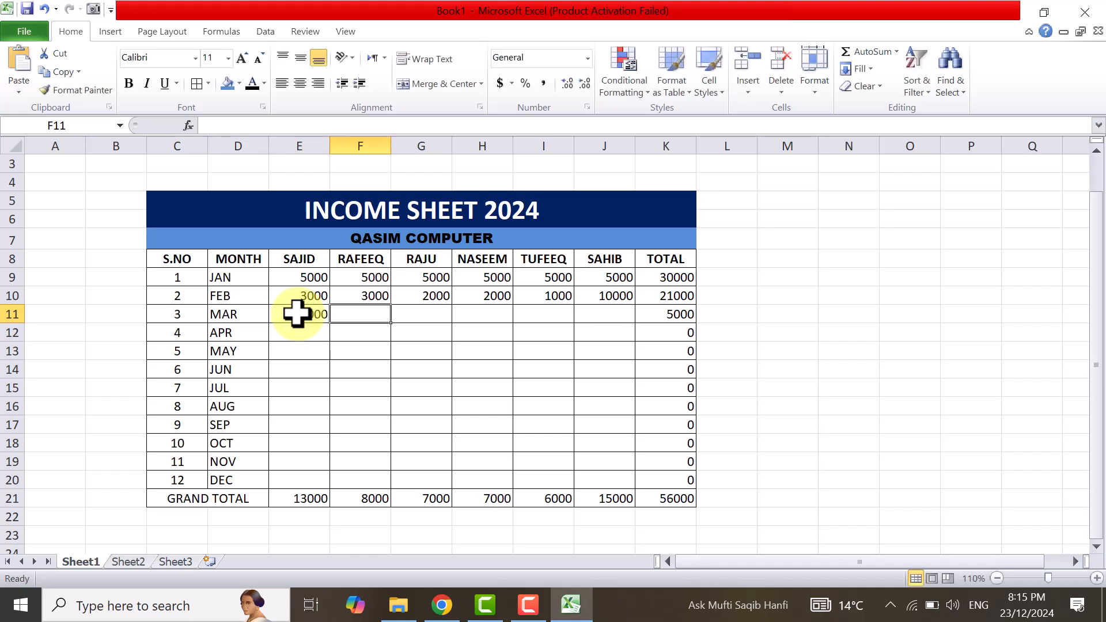
text(3000)
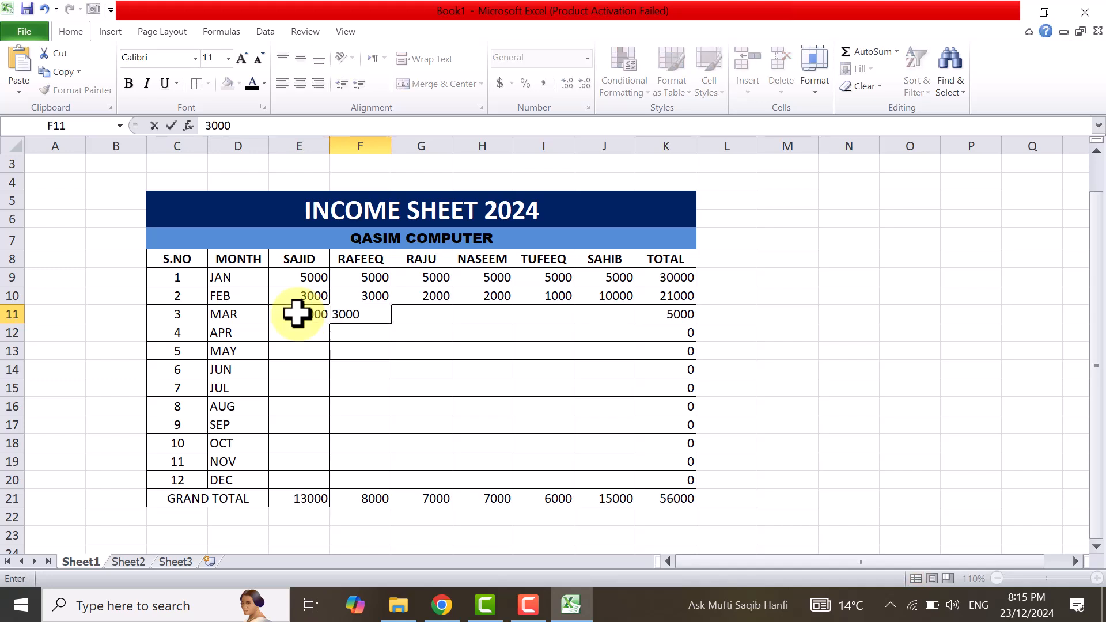
key(Tab)
text(3000)
key(Tab)
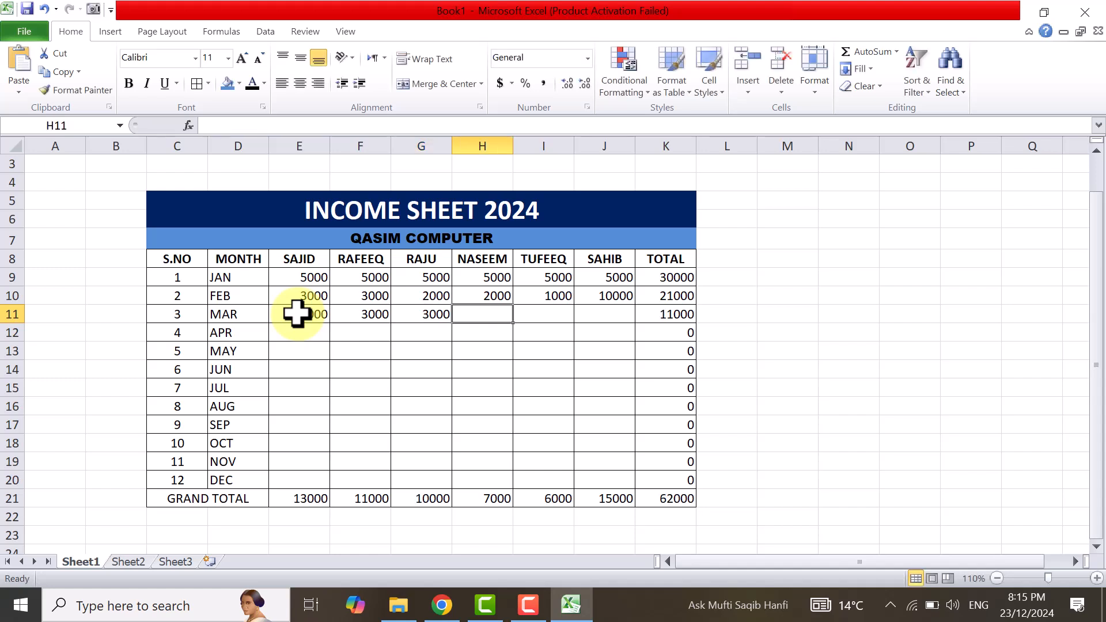
text(5000)
key(Tab)
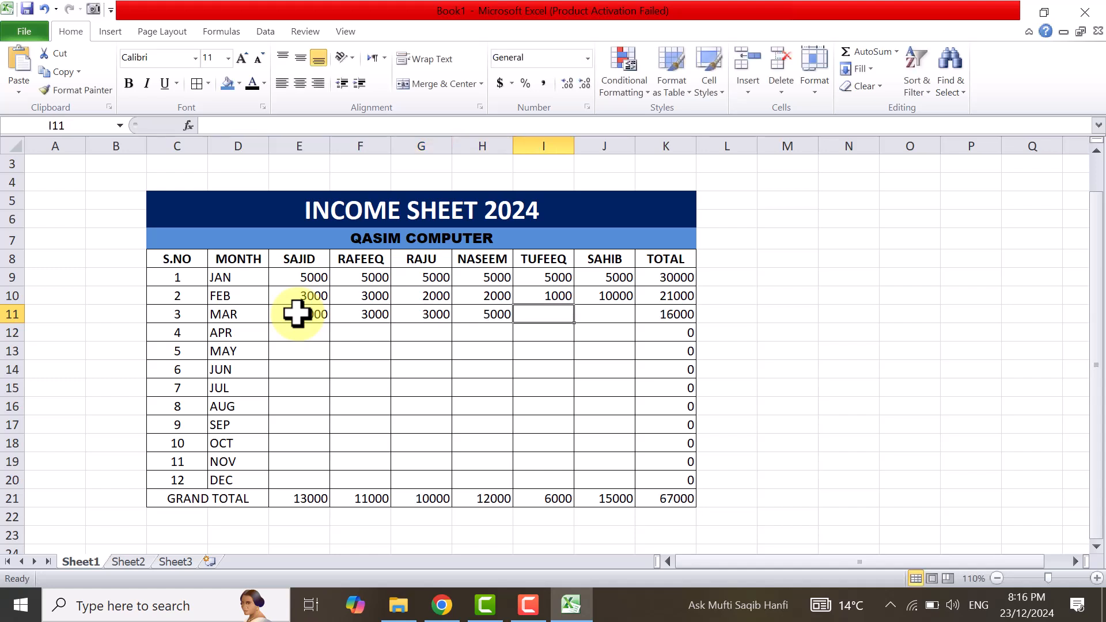
text(3000)
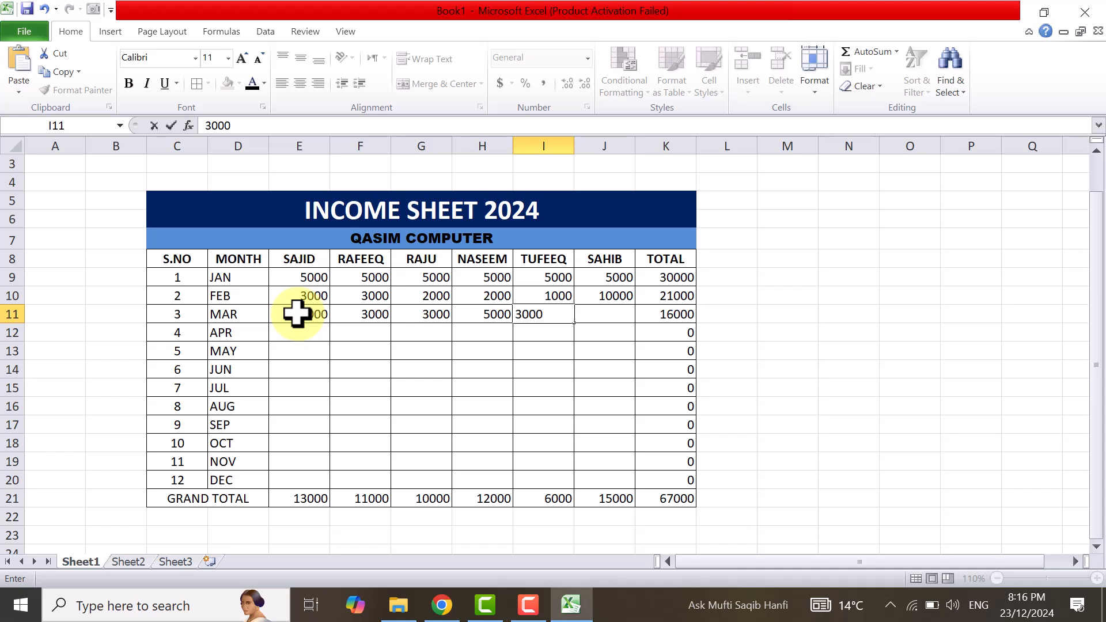
key(Tab)
text(5000)
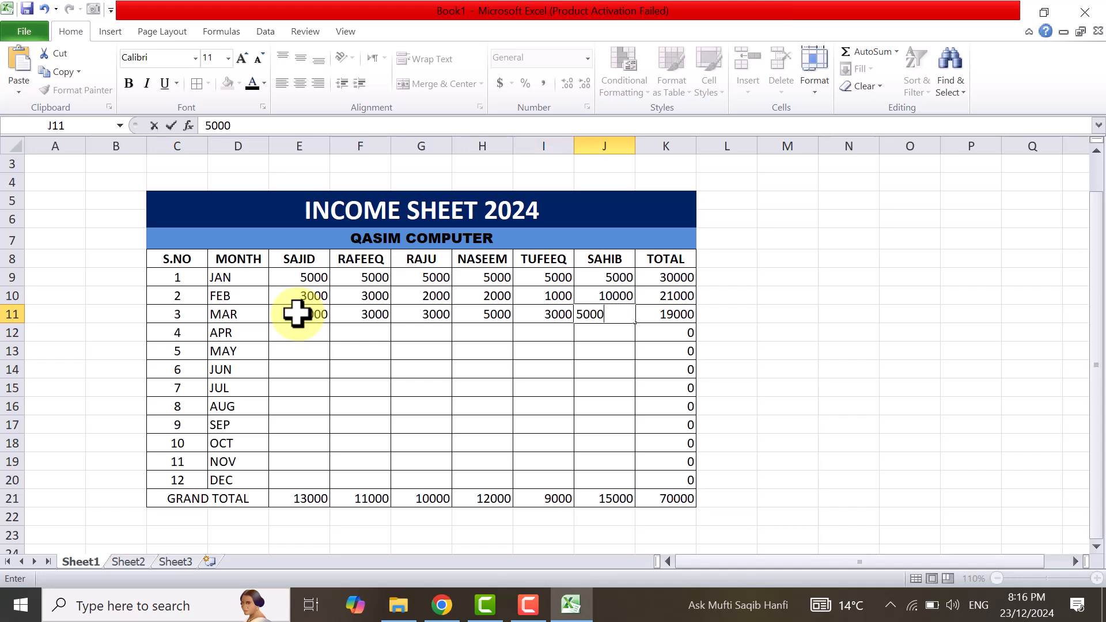
key(Tab)
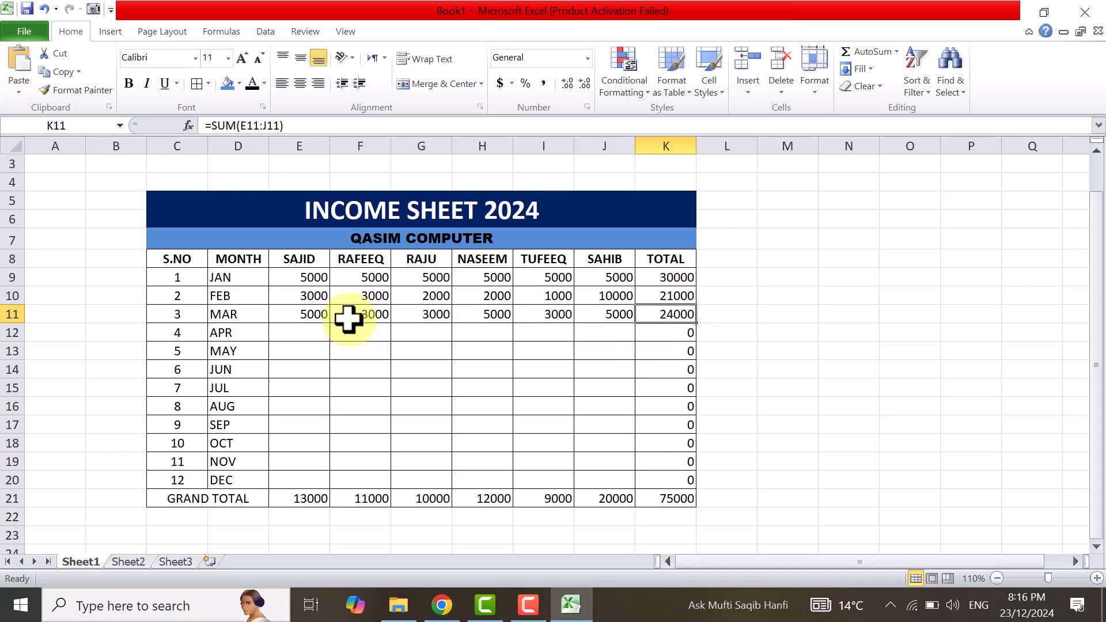
Examine the March row, the first income column down to its grand total, and the January row with its total formula.
drag(299, 317, 669, 313)
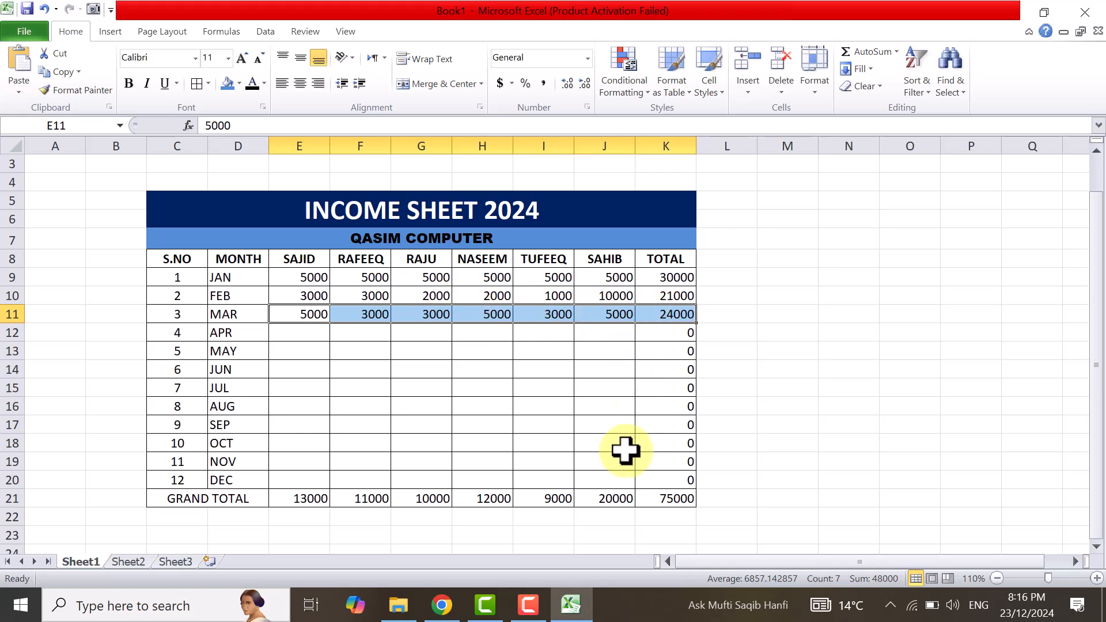
click(377, 352)
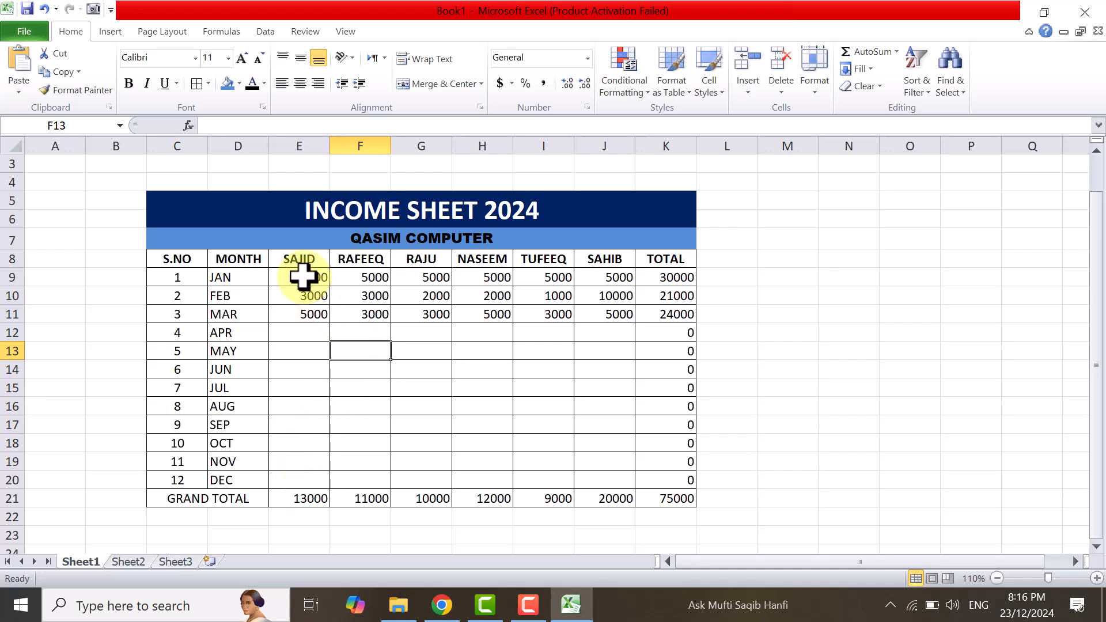
drag(301, 277, 298, 502)
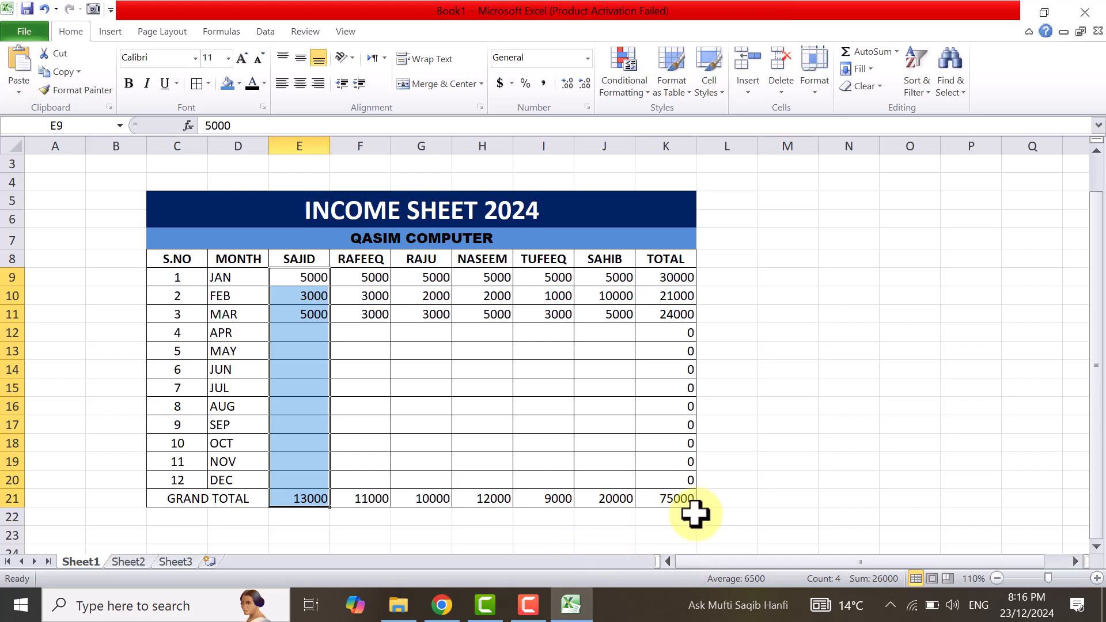
click(734, 484)
click(770, 278)
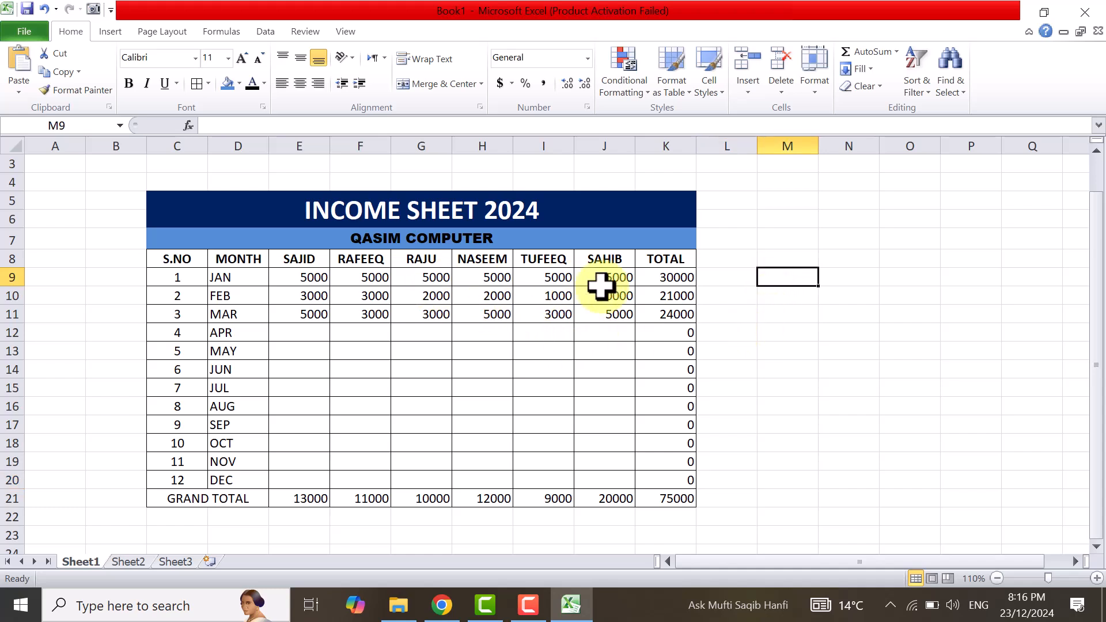
click(666, 281)
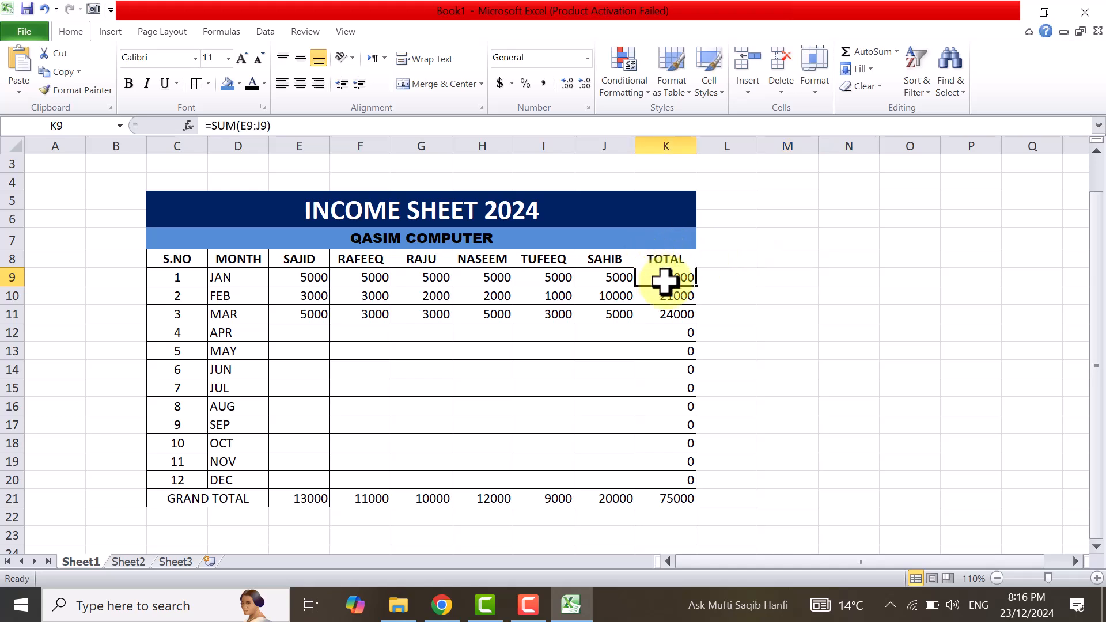
drag(278, 279, 663, 280)
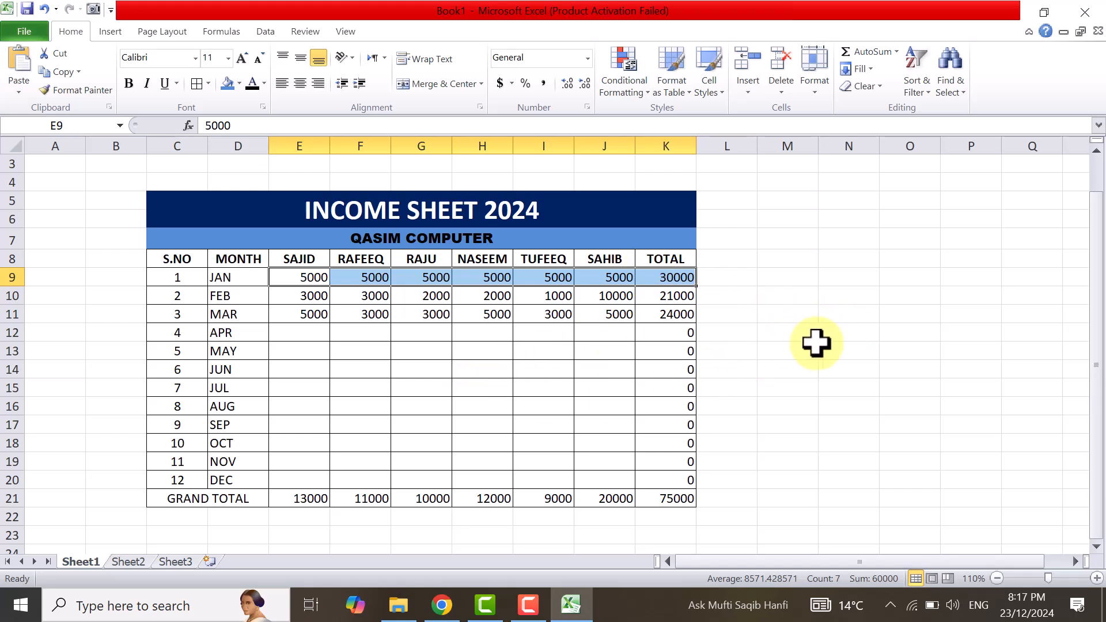
Build a demonstration formula =SUM(E9:J9) in the empty cell N13 to total the January incomes.
click(850, 350)
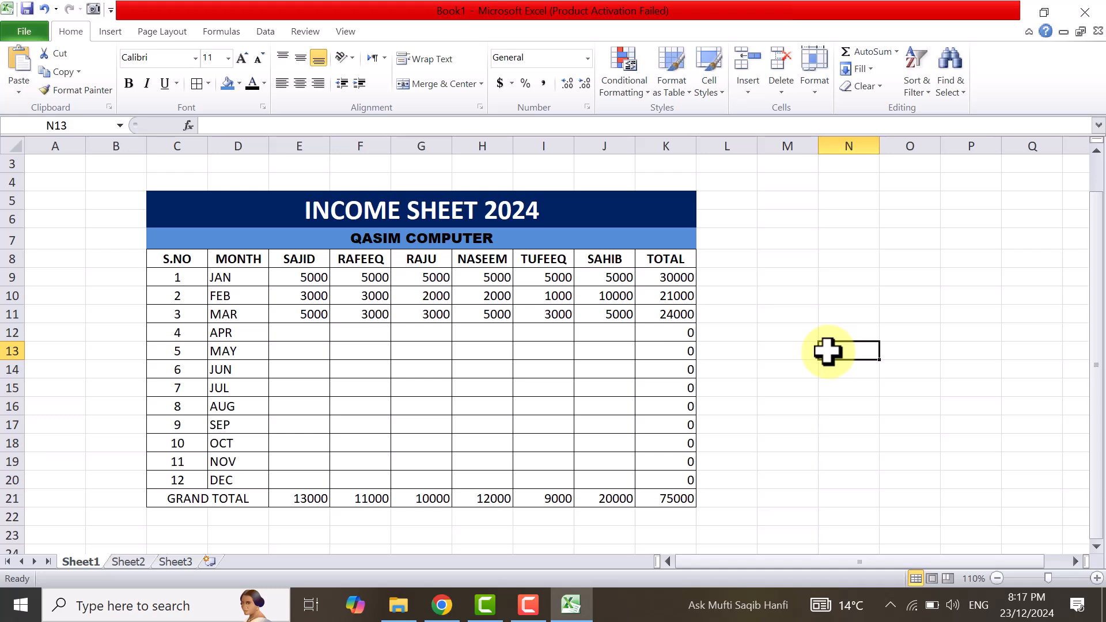
text(=)
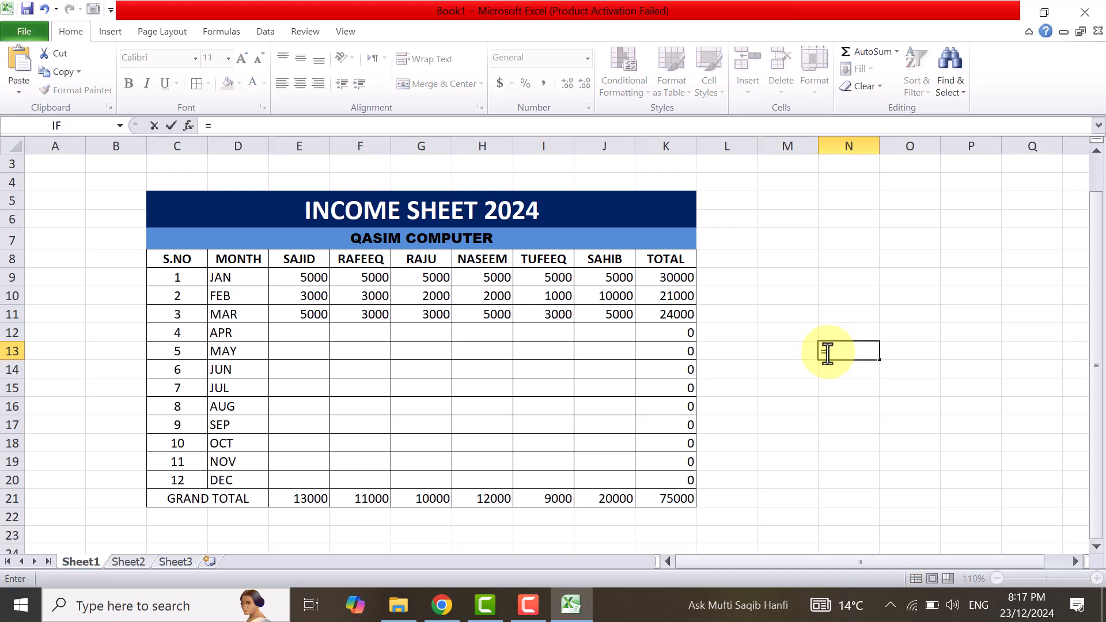
text(SUM)
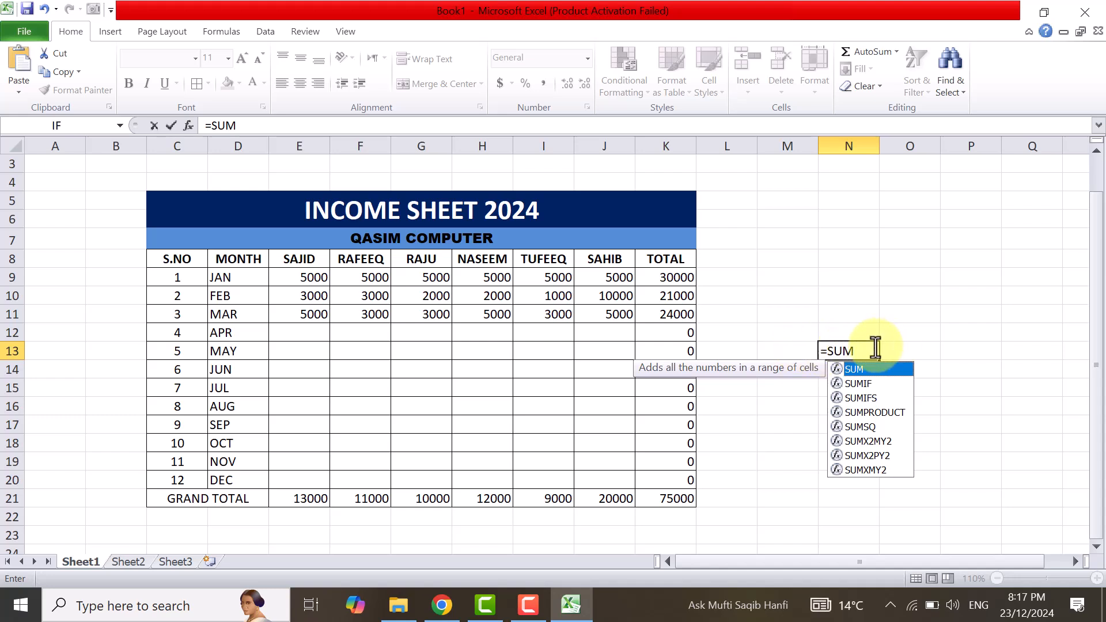
text(()
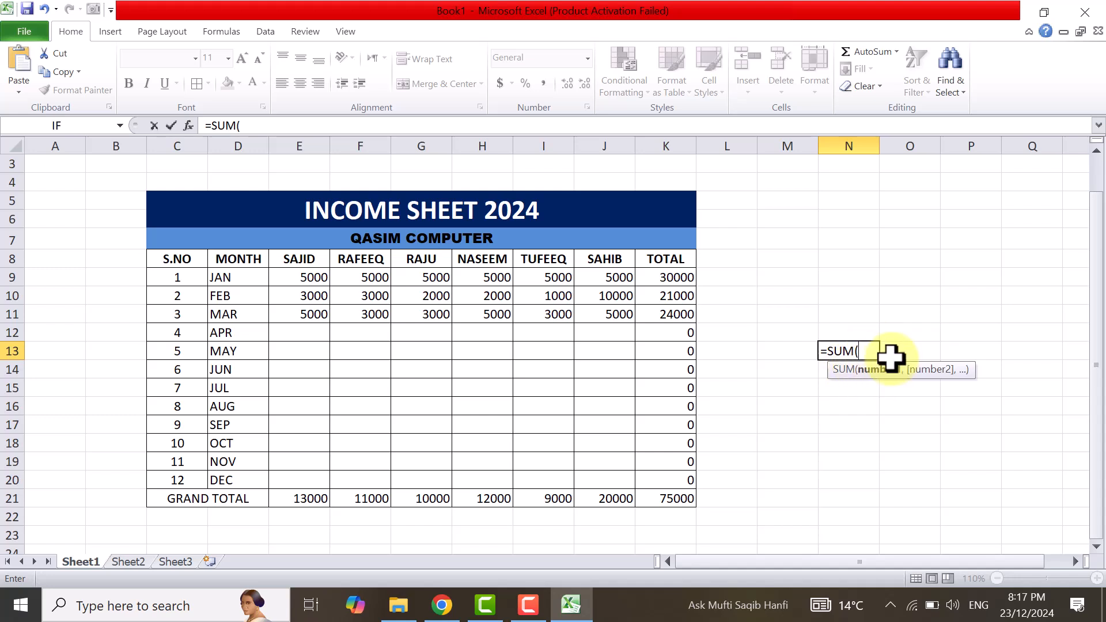
click(311, 279)
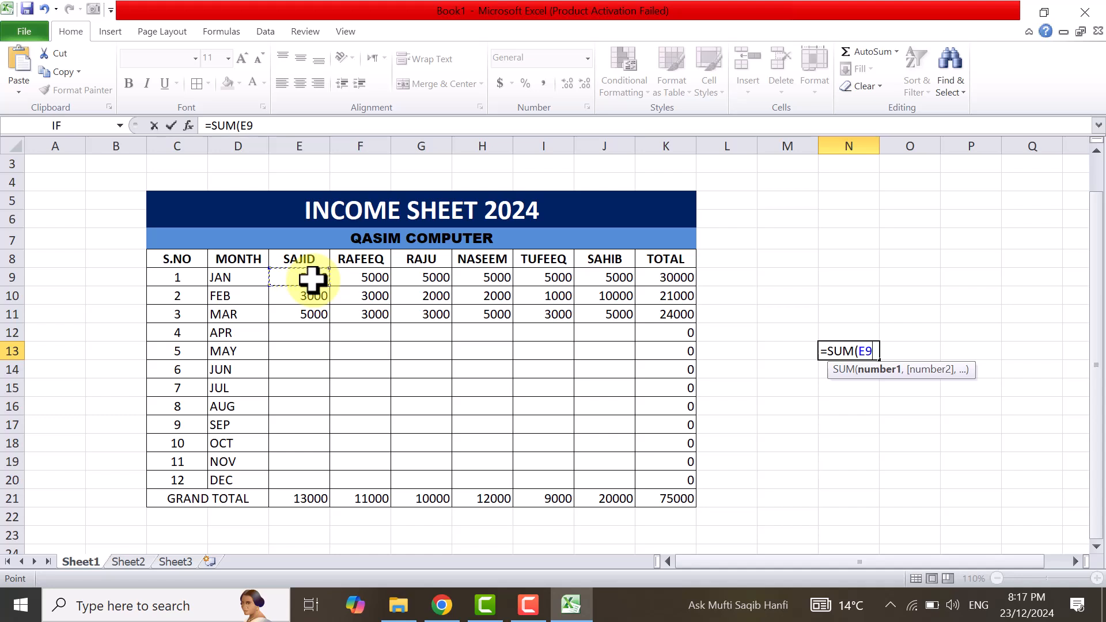
key(F8)
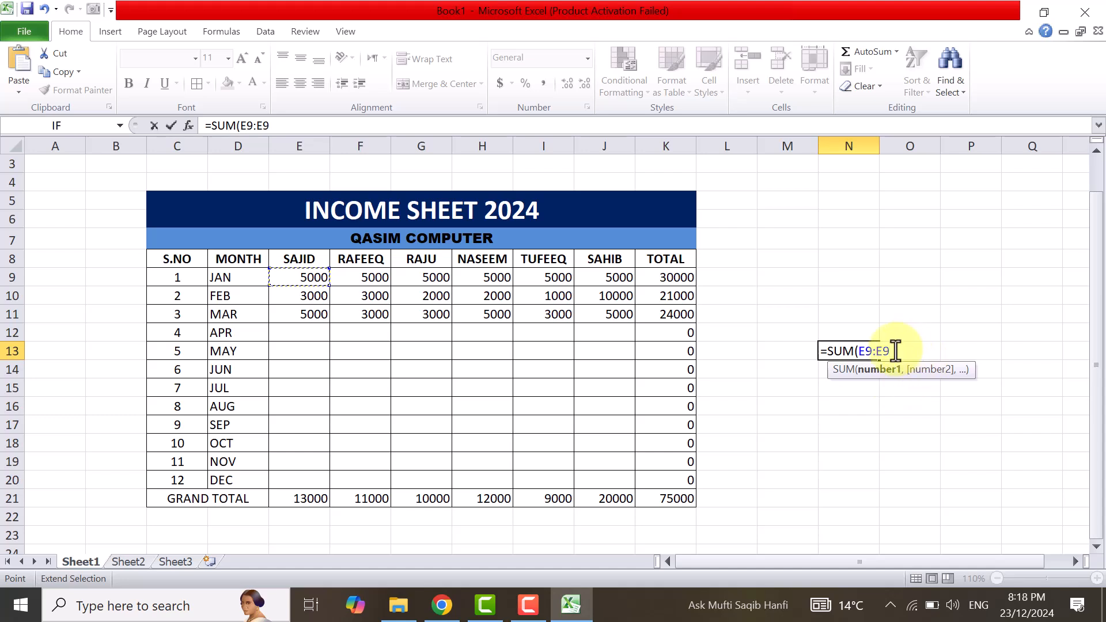
key(BackSpace)
key(BackSpace)
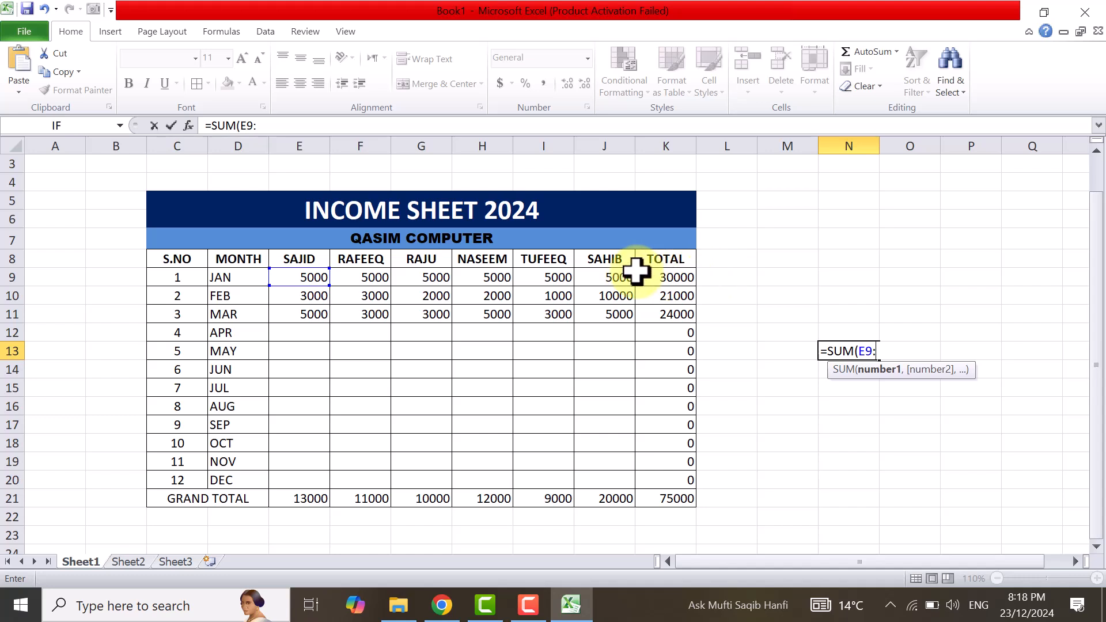
click(620, 279)
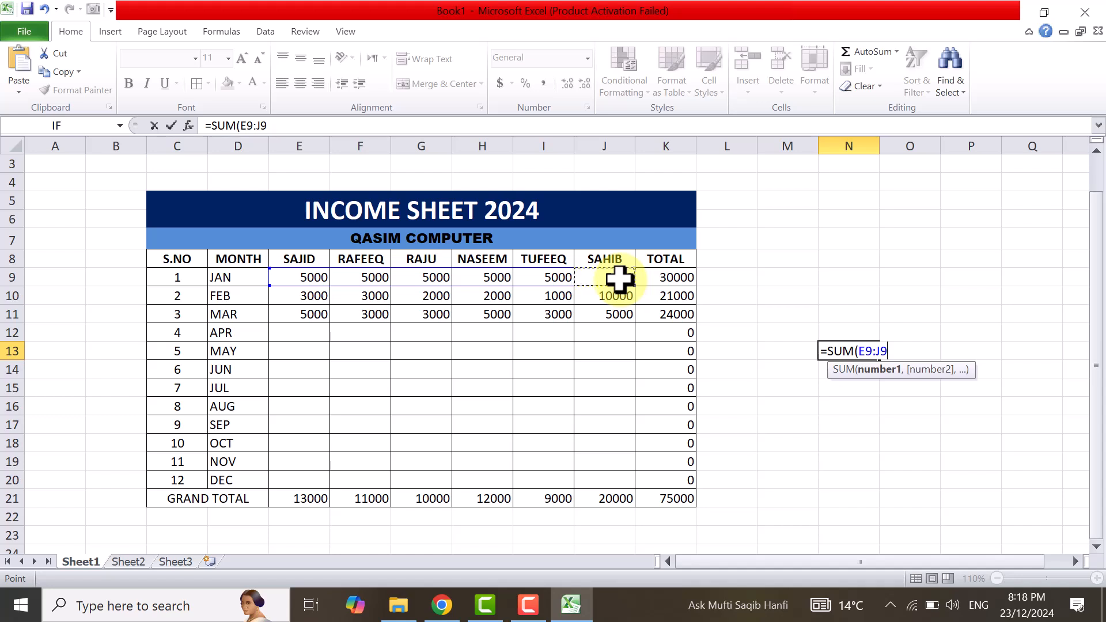
text())
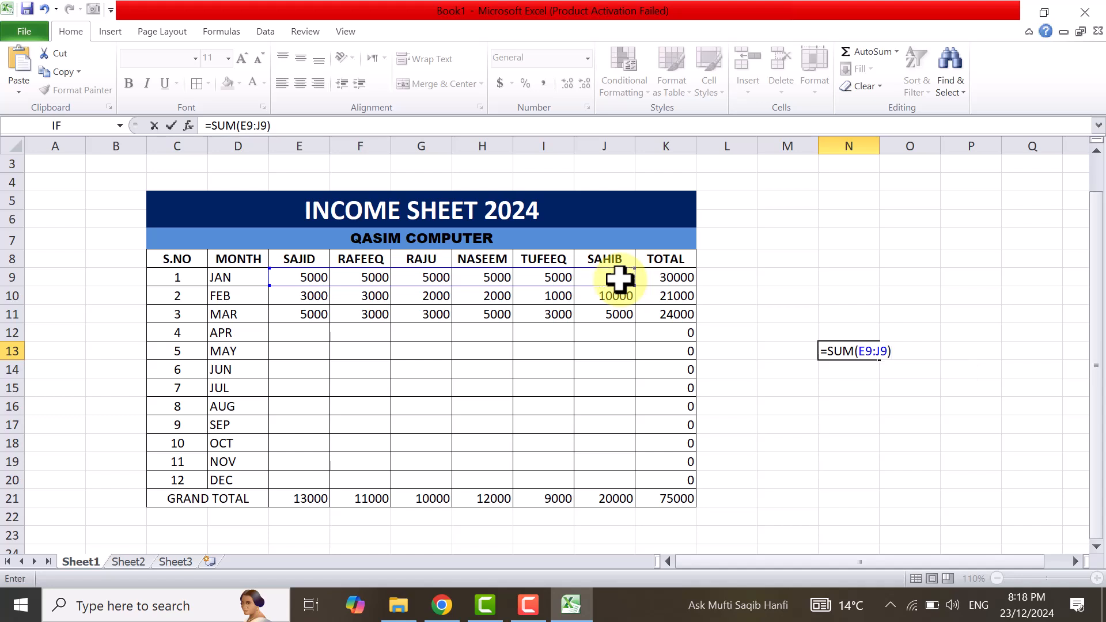
key(Return)
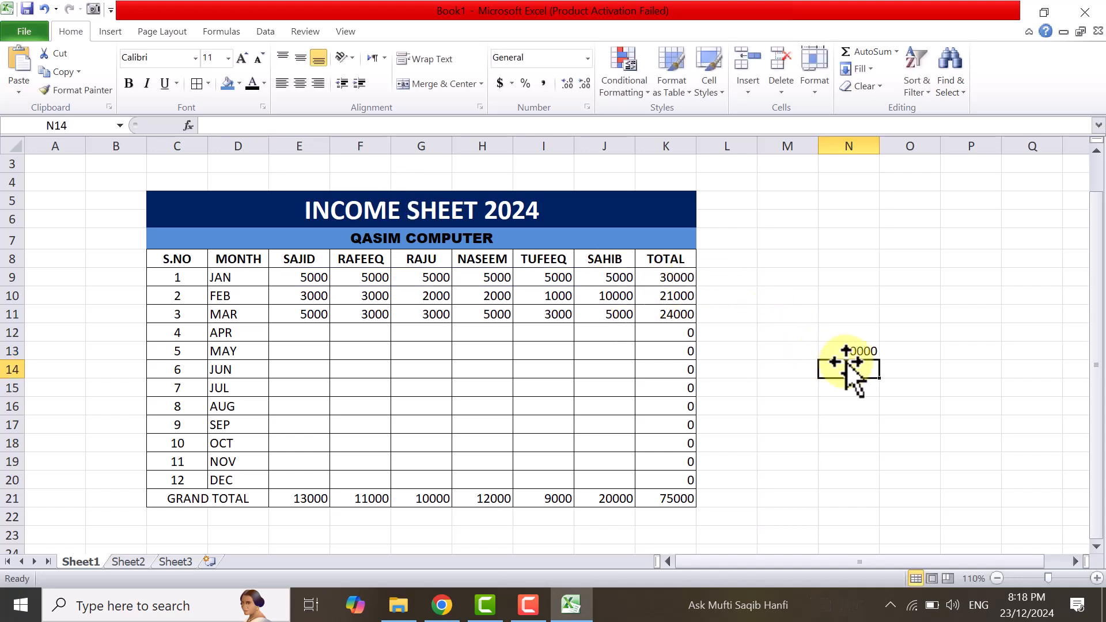
Change the January income in G9 to 500.
click(442, 280)
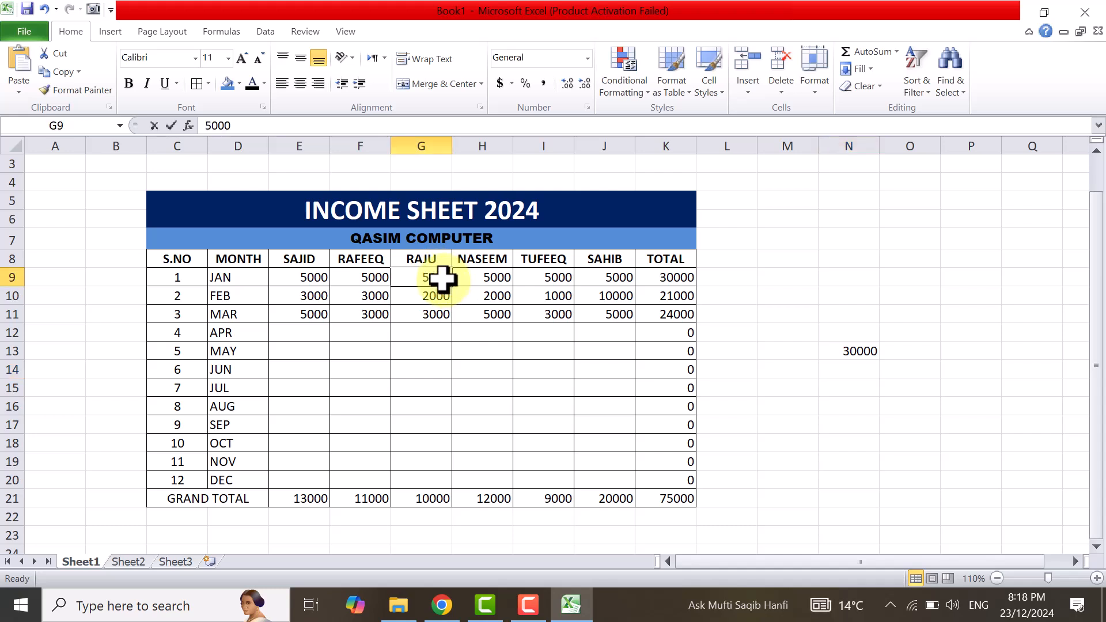
double_click(442, 279)
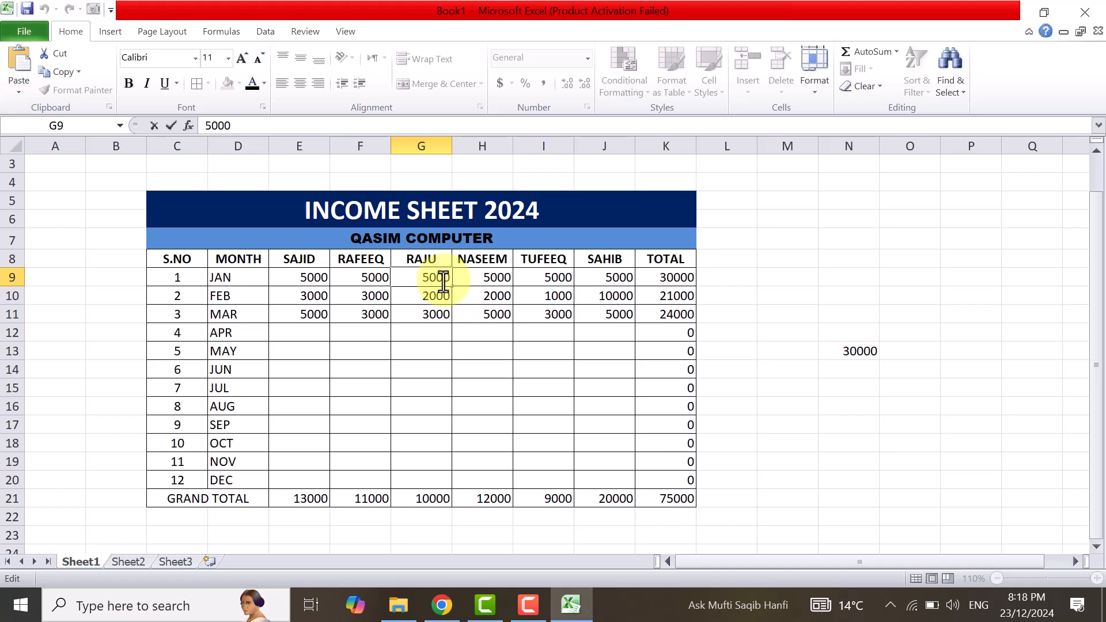
key(BackSpace)
key(Return)
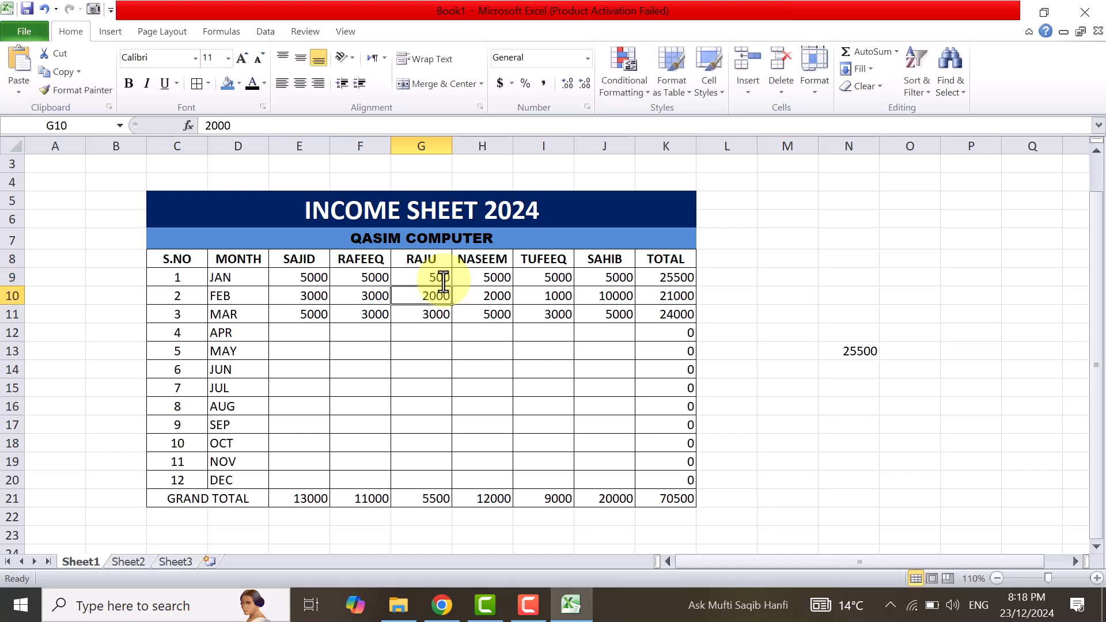